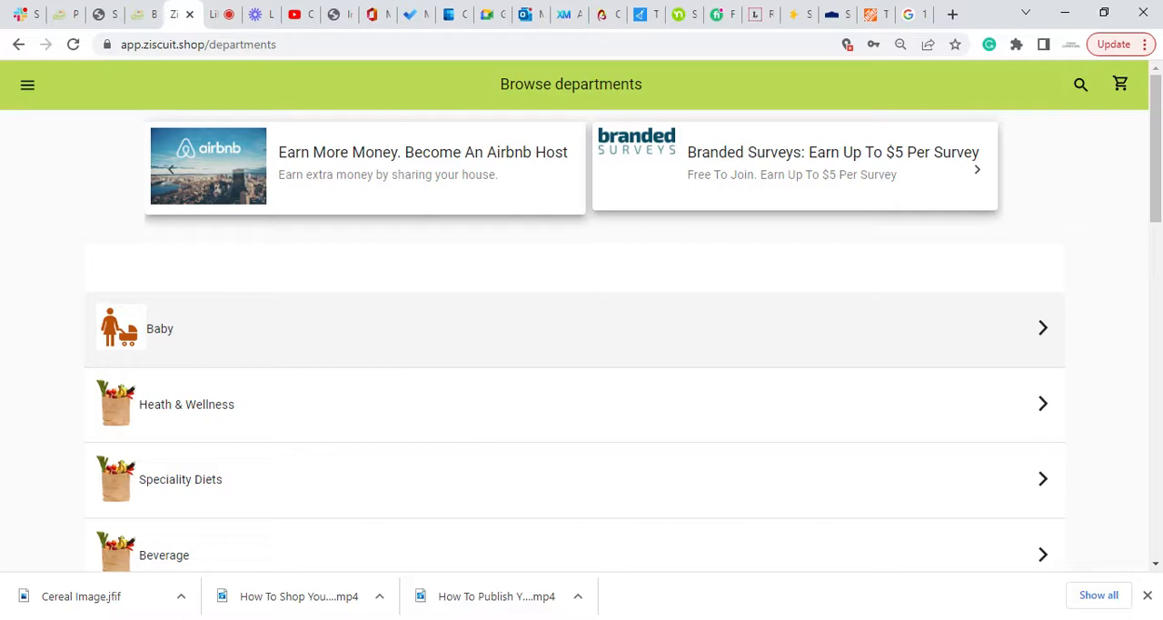
# Go to the recipes page and start creating a new recipe.
pyautogui.click(27, 84)
pyautogui.click(77, 342)
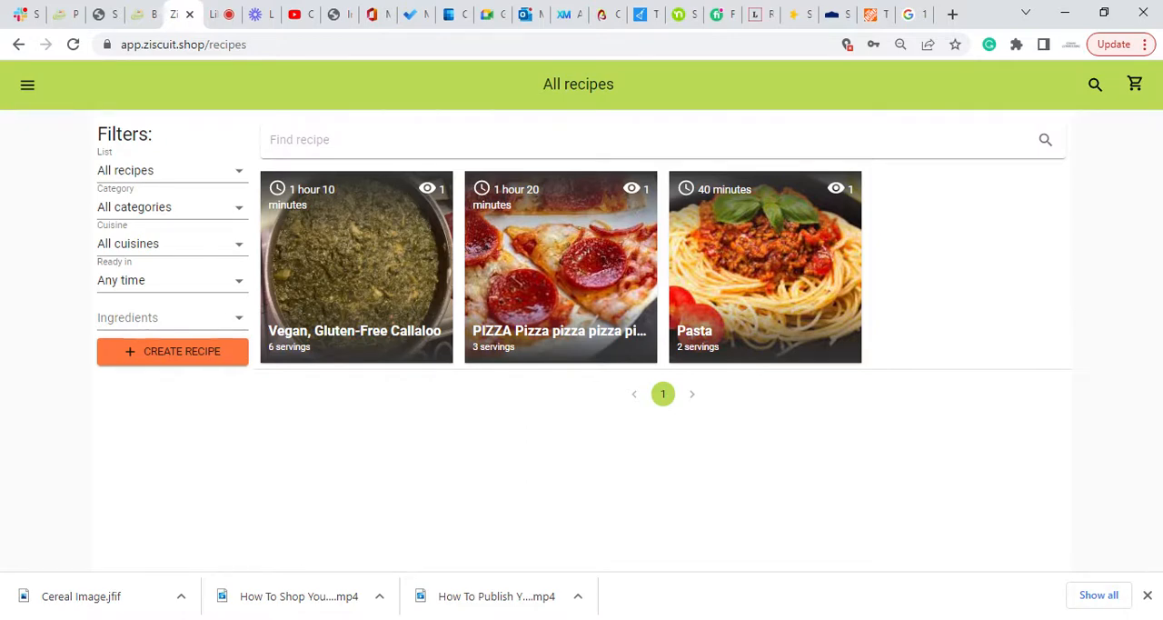
pyautogui.click(177, 360)
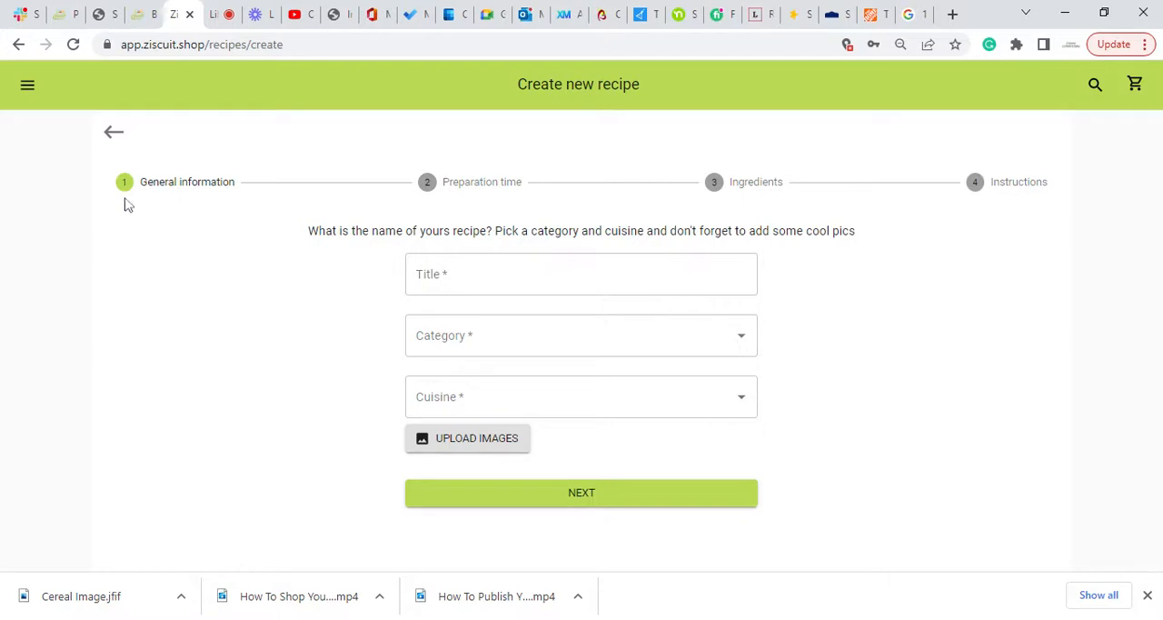
# Title the new recipe "Bowl of Cereal".
pyautogui.click(436, 280)
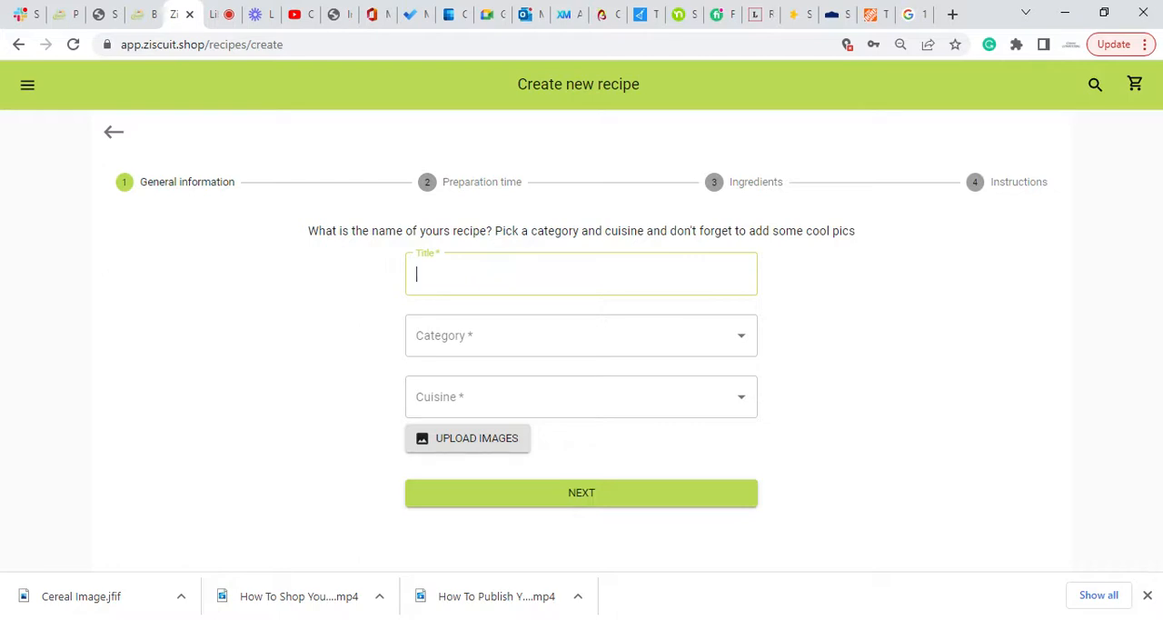
pyautogui.write('Bowl of Cereal')
# Set the recipe's category to Breakfast recipes and its cuisine to American.
pyautogui.click(575, 336)
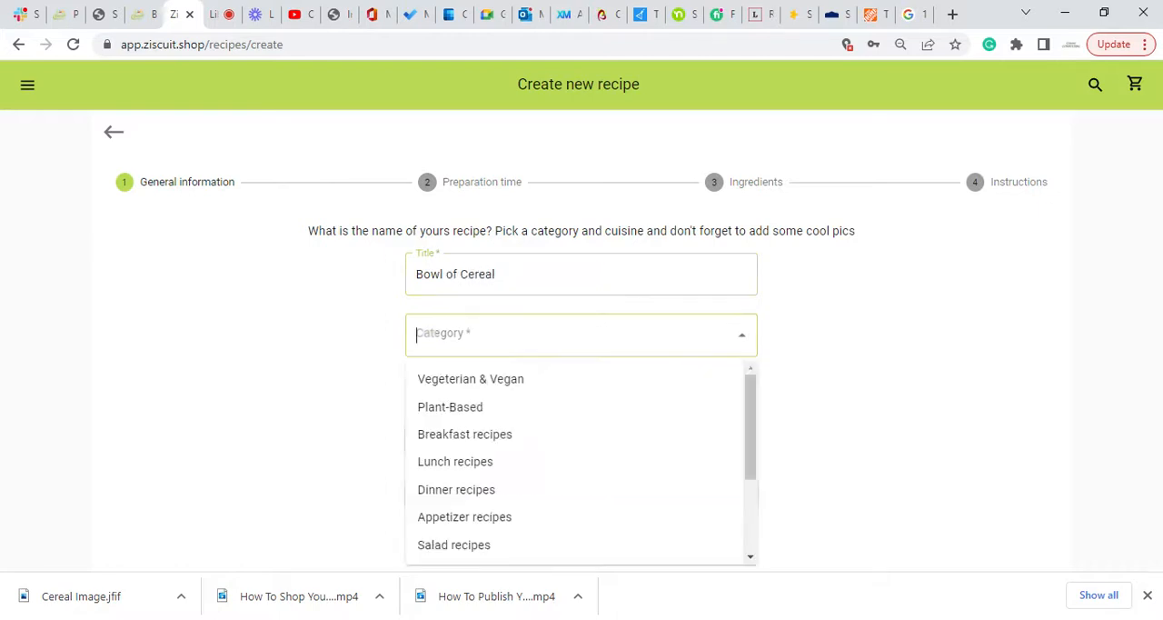
pyautogui.click(464, 434)
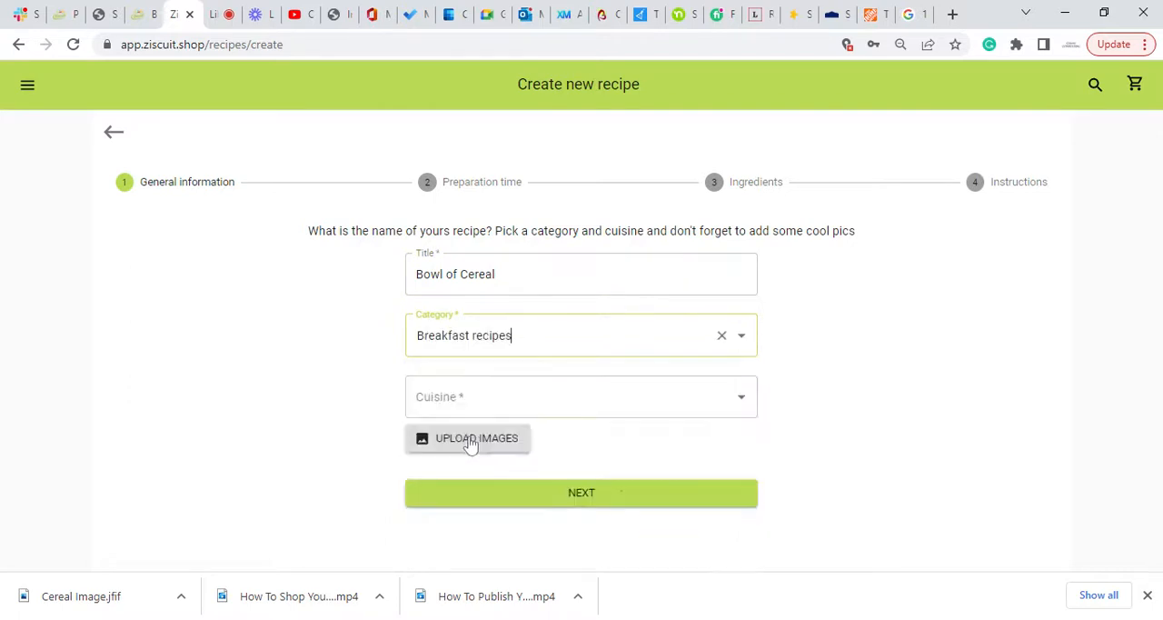
pyautogui.click(468, 397)
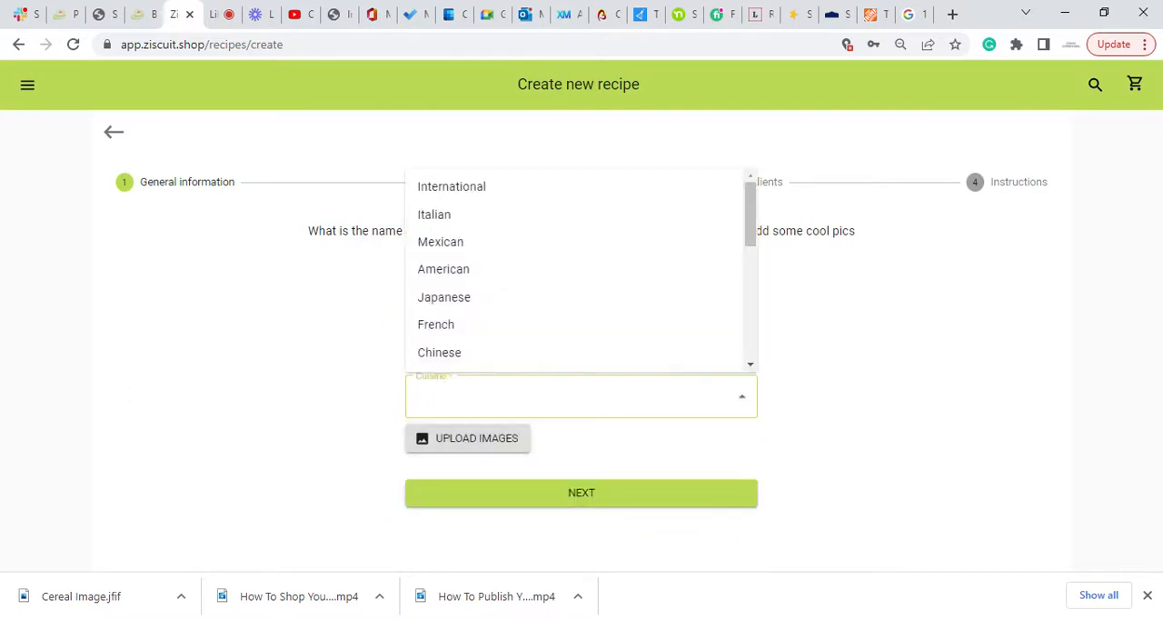
pyautogui.click(442, 273)
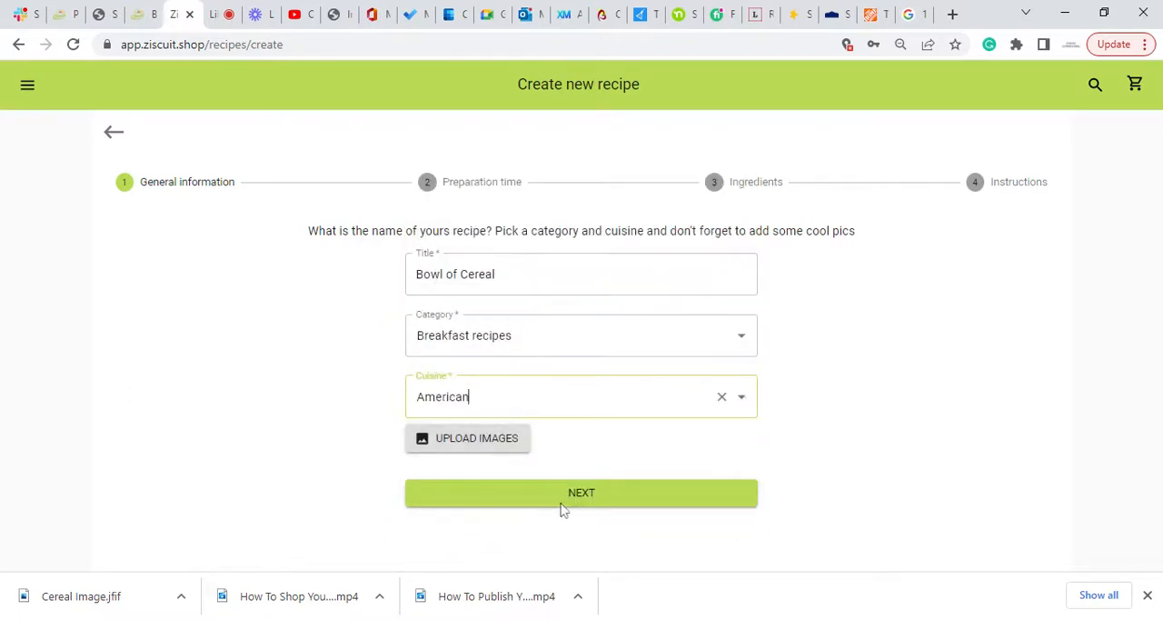
# Look through the available category and cuisine options without changing the current selections.
pyautogui.click(742, 338)
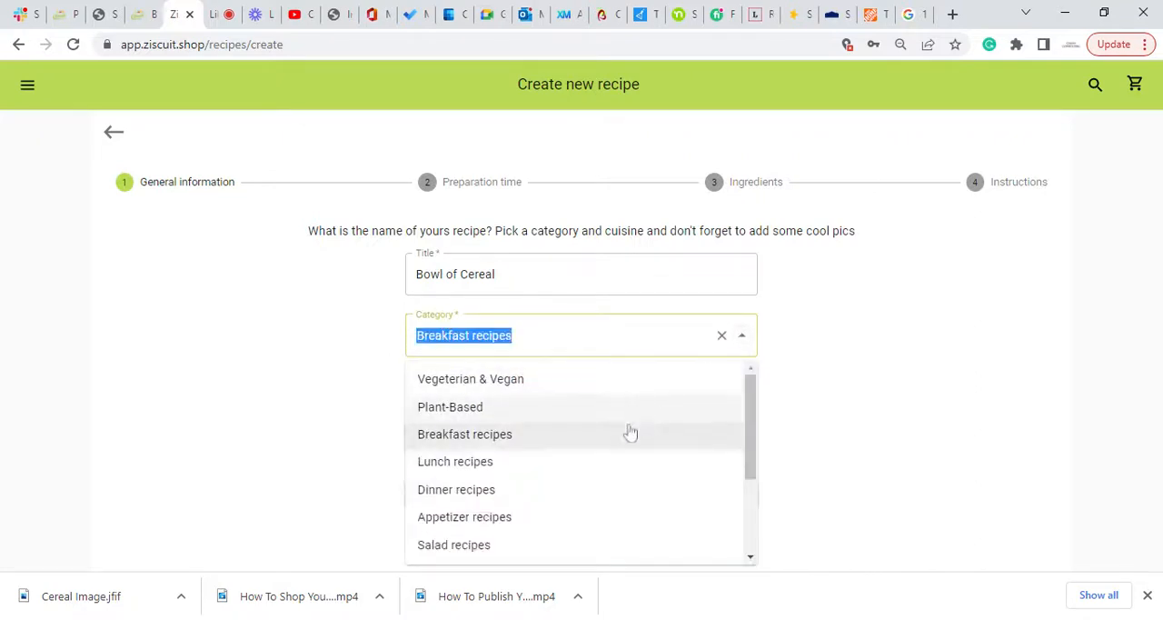
pyautogui.scroll(-3, 621, 433)
pyautogui.scroll(3, 620, 433)
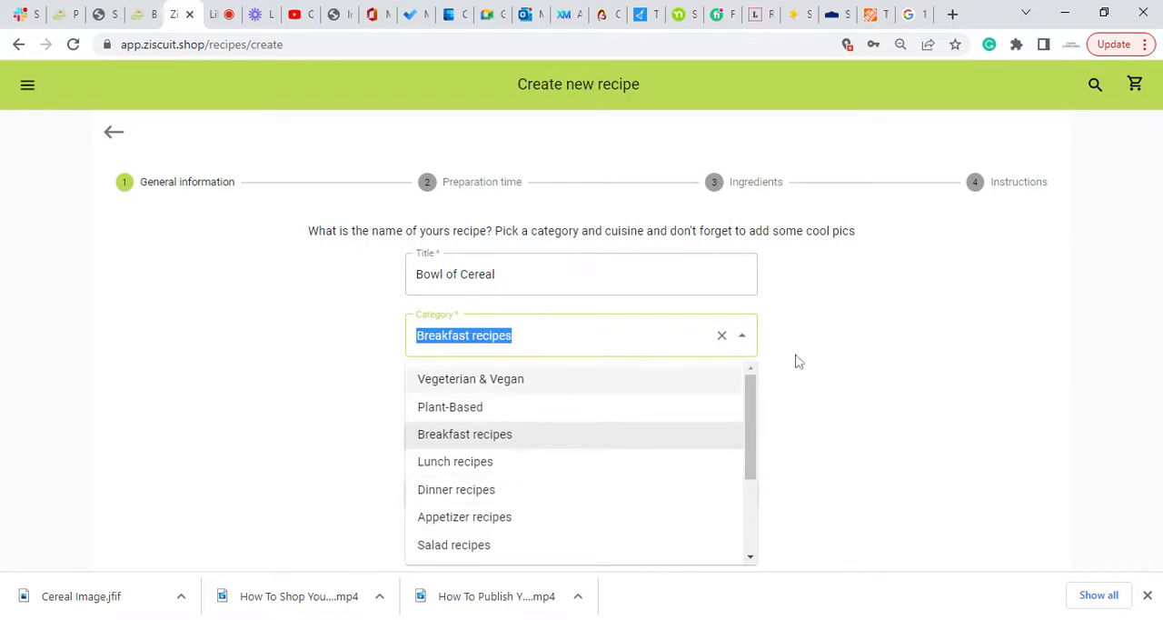
pyautogui.click(839, 337)
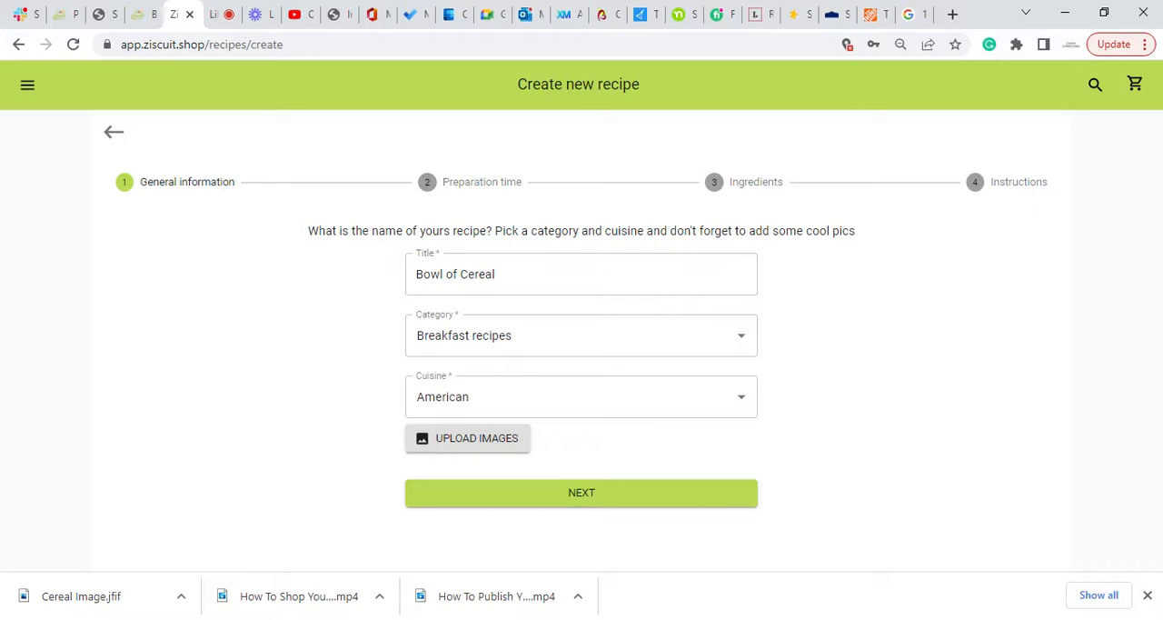
pyautogui.click(742, 398)
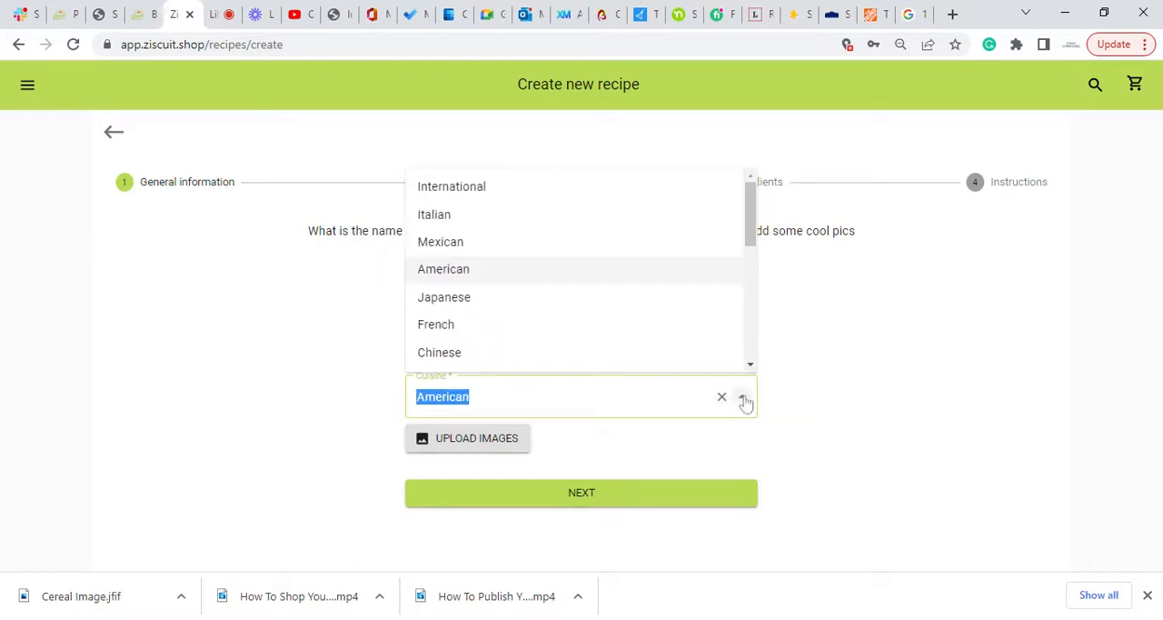
pyautogui.scroll(-5, 648, 278)
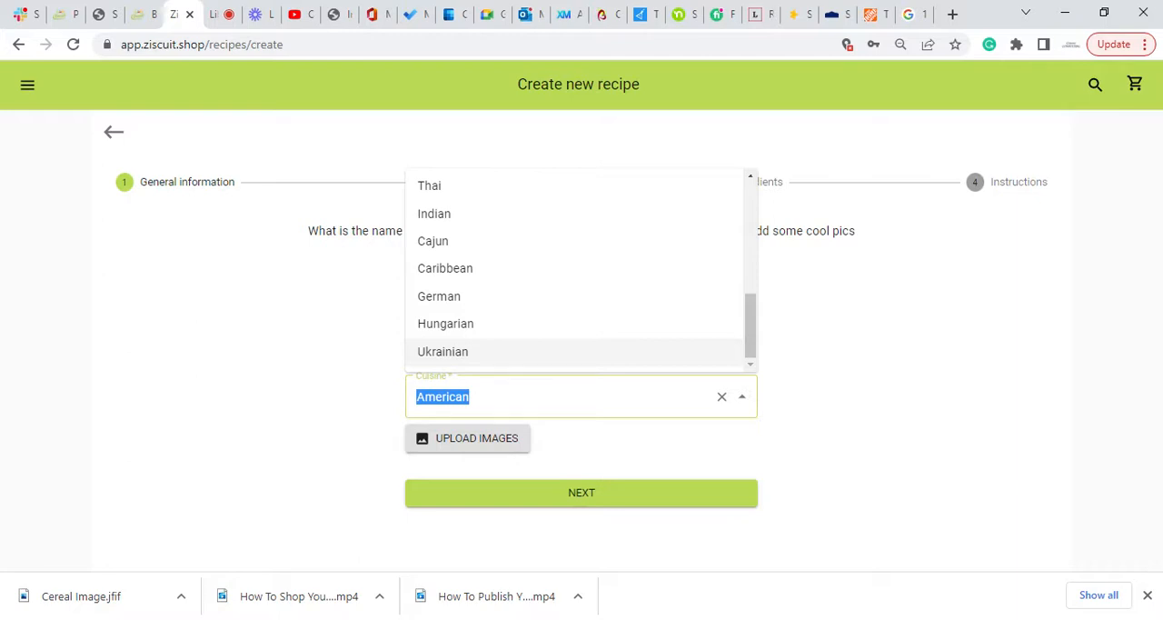
pyautogui.click(827, 405)
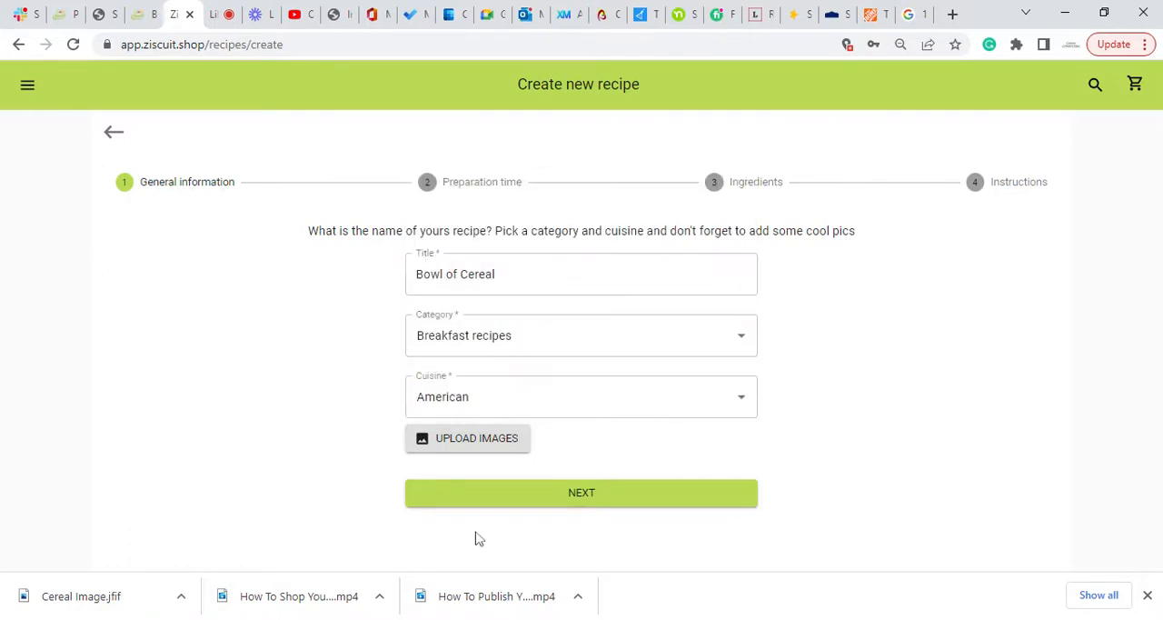
# Upload the photo of a bowl of cereal as the recipe's cover image.
pyautogui.click(464, 446)
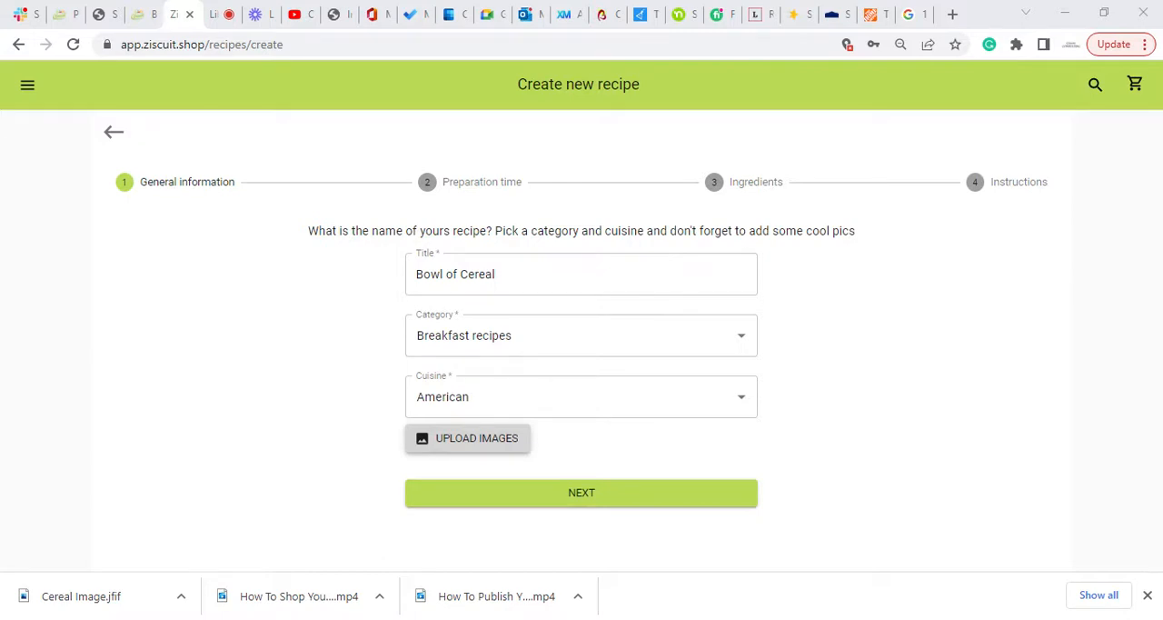
pyautogui.click(800, 489)
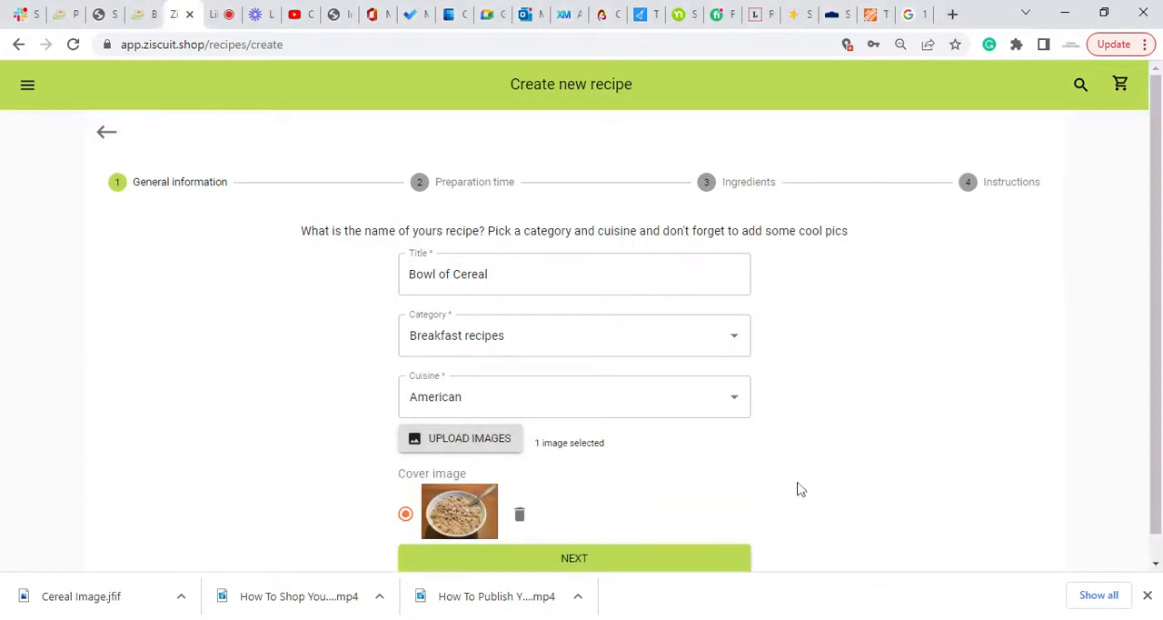
pyautogui.scroll(-1, 655, 506)
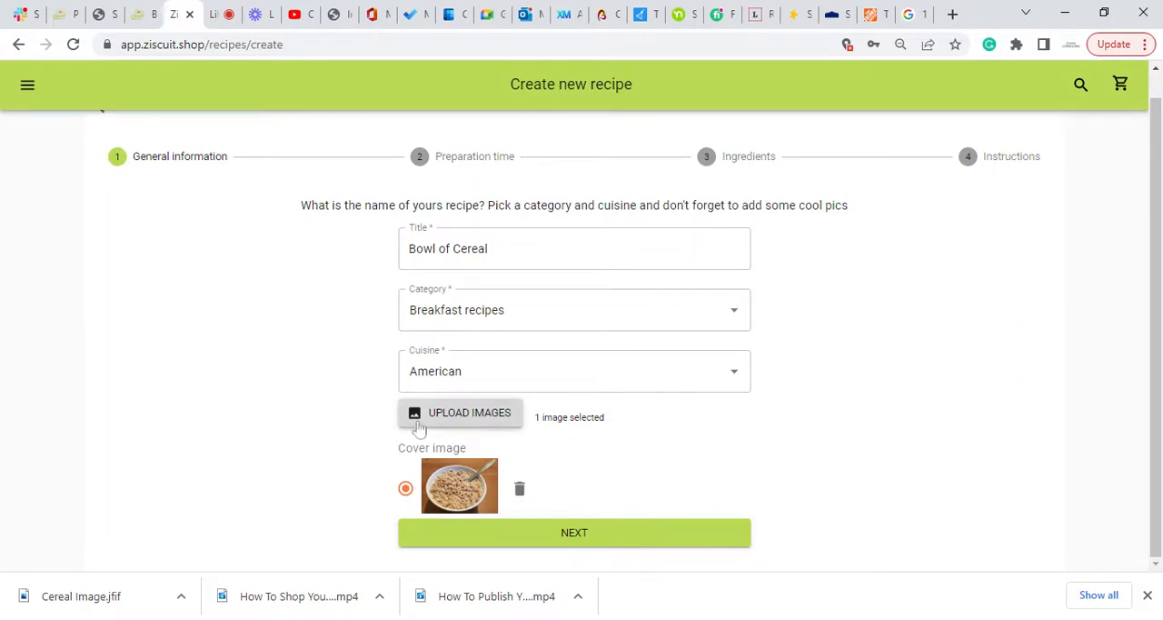
# Upload a second image to the recipe and delete it again.
pyautogui.click(454, 420)
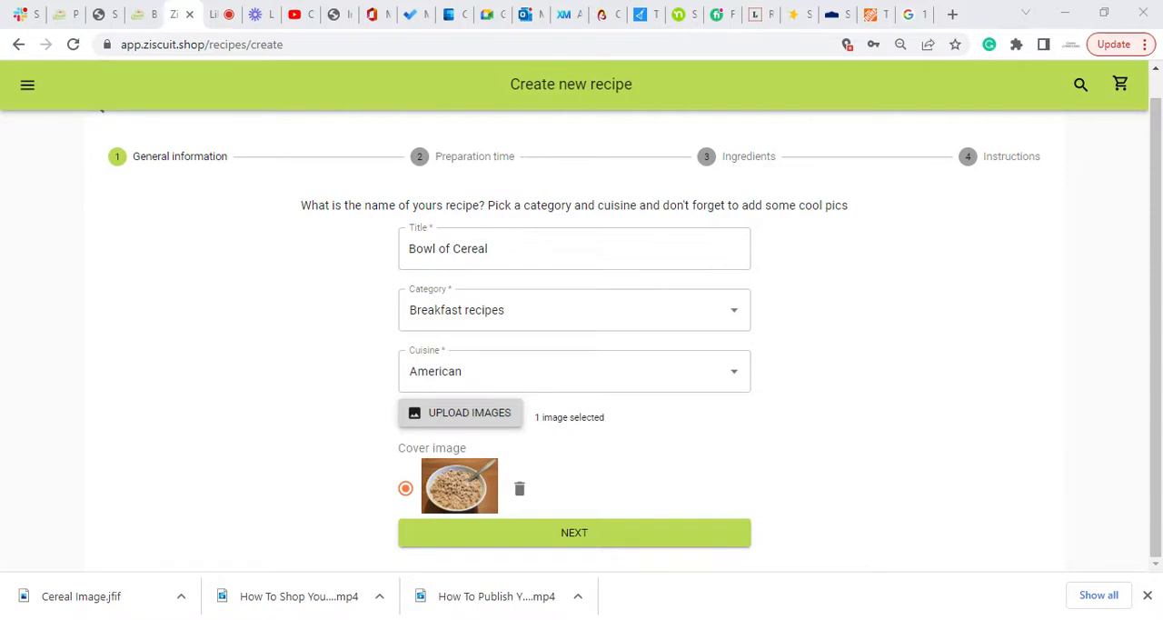
pyautogui.scroll(-1, 820, 436)
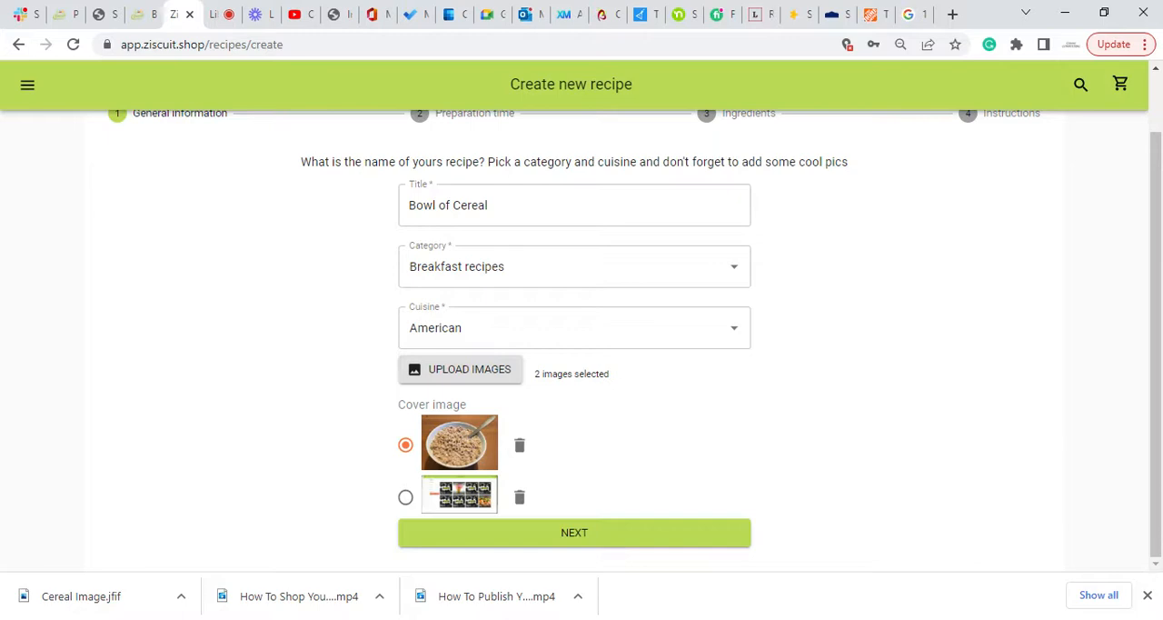
pyautogui.click(520, 499)
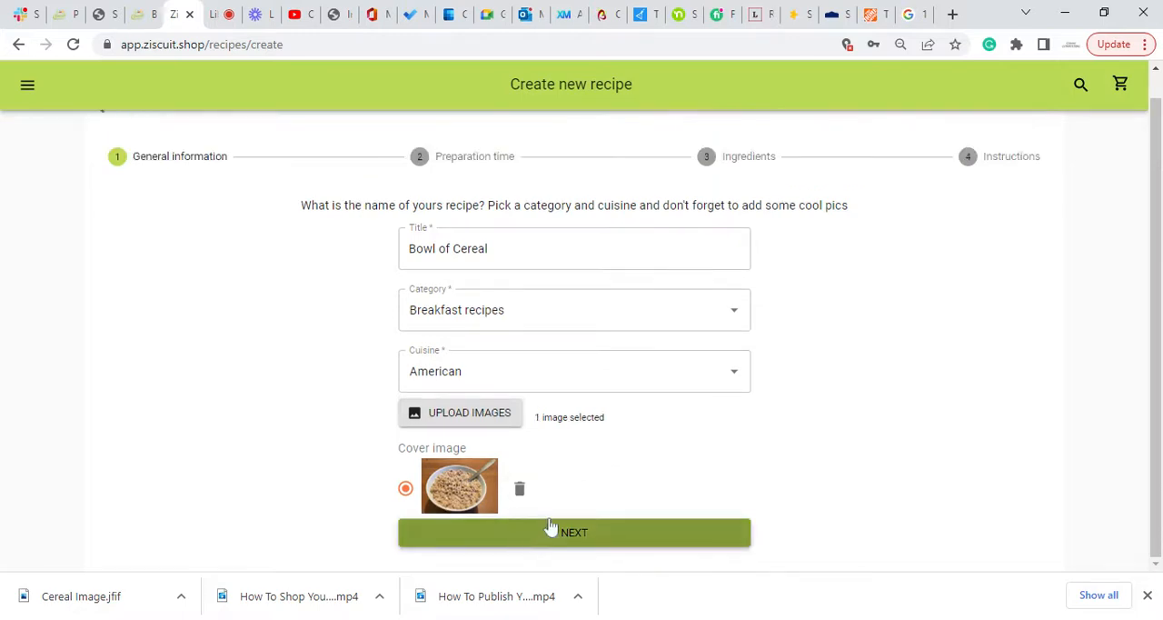
# Proceed to the preparation time stage and set the preparation time to 00:02.
pyautogui.click(625, 537)
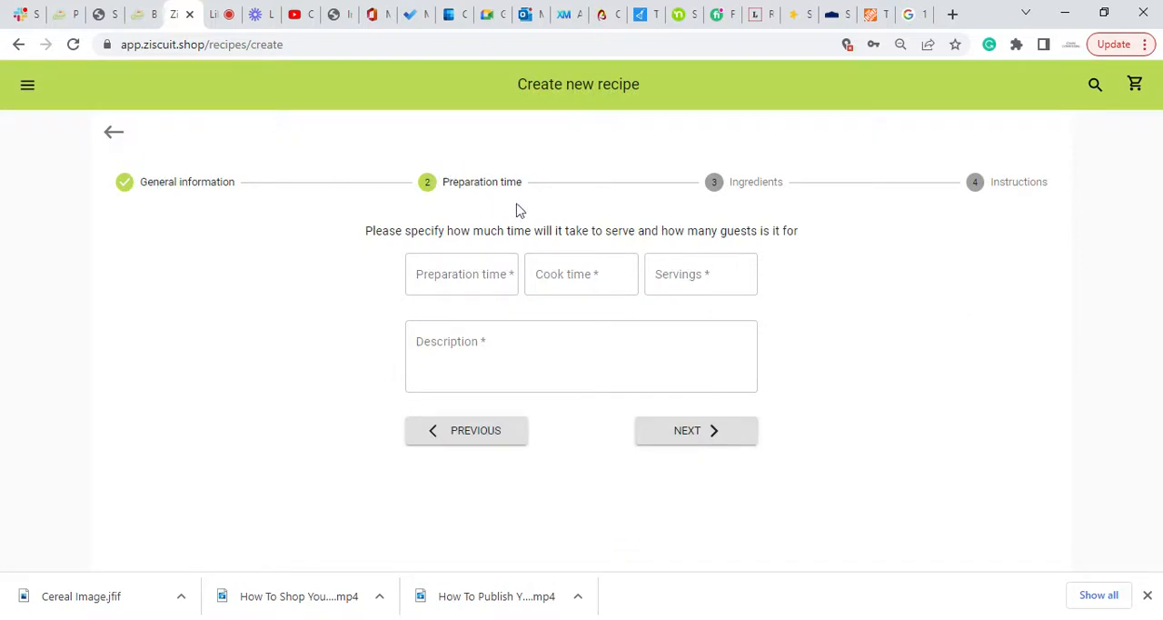
pyautogui.click(507, 354)
pyautogui.click(461, 275)
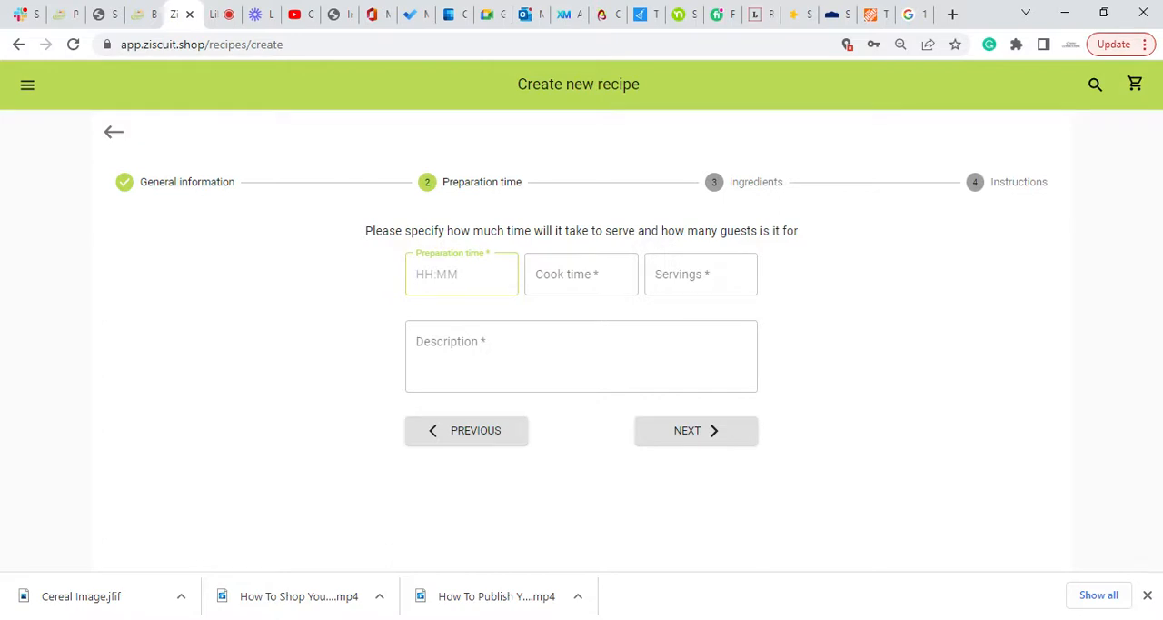
pyautogui.write('00:')
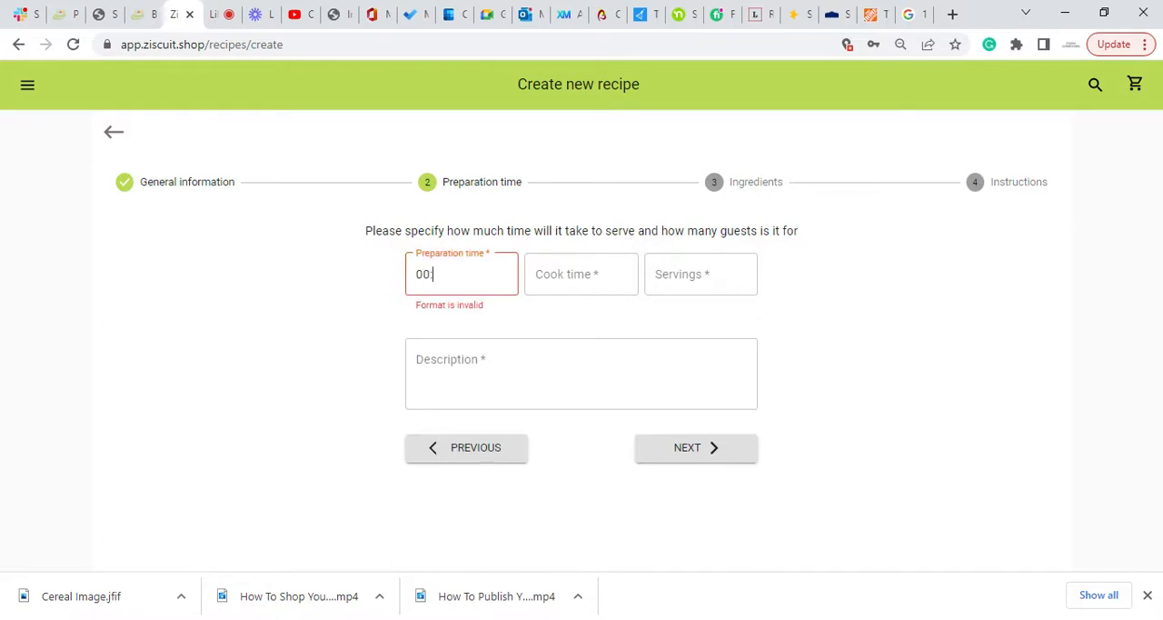
pyautogui.write('02')
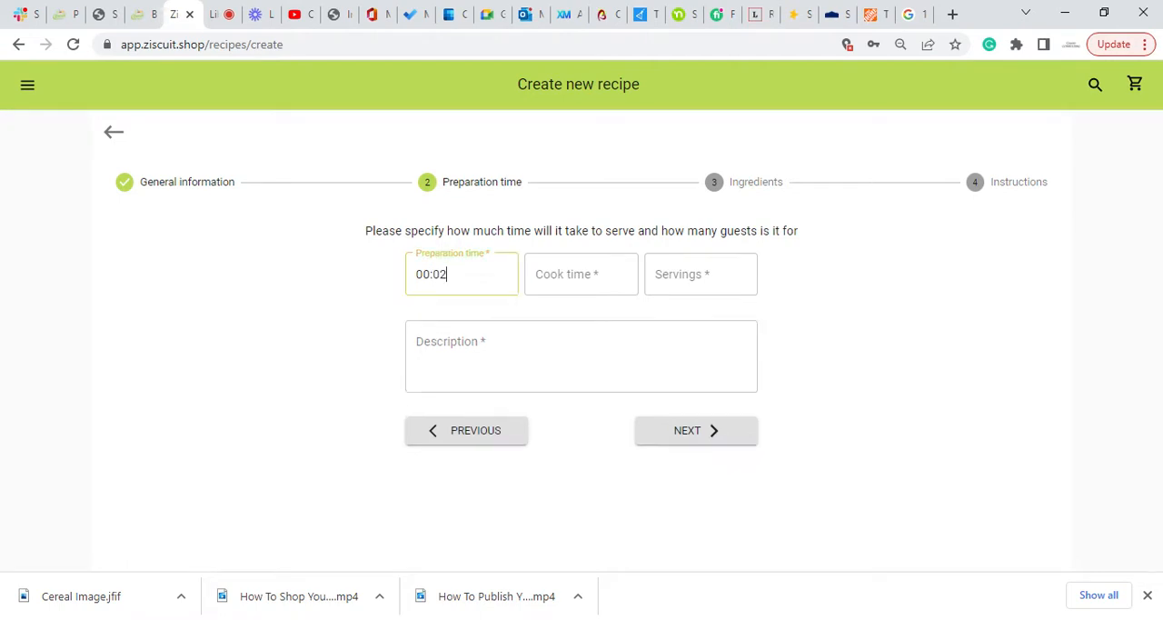
# Set the recipe's cook time to 00:01 and the number of servings to 1.
pyautogui.click(582, 274)
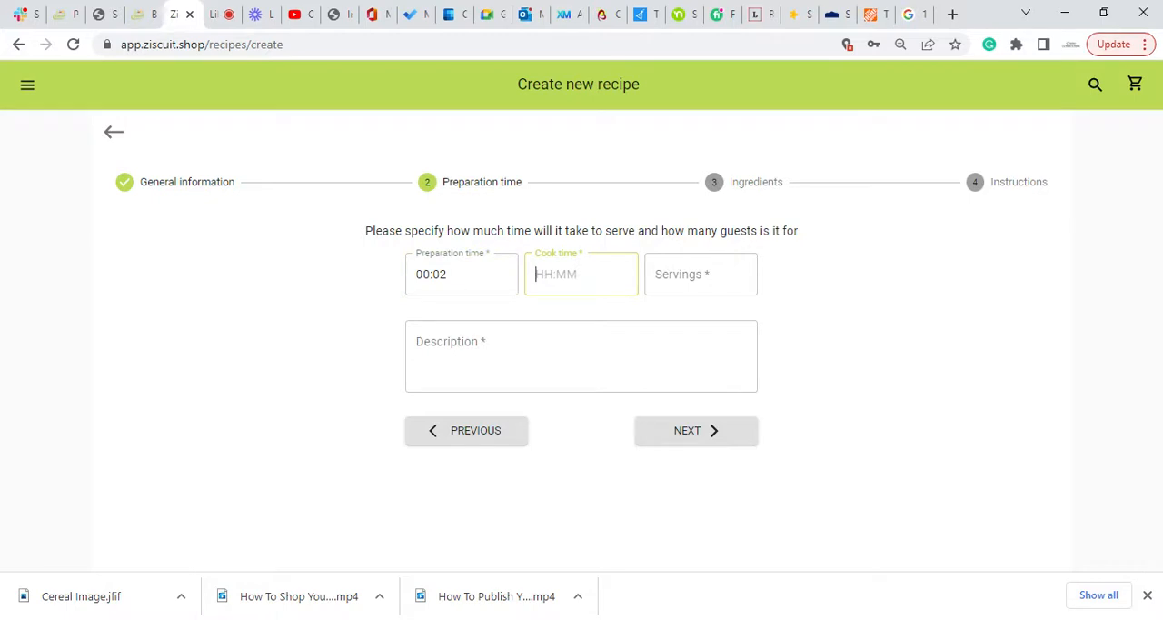
pyautogui.write('00:')
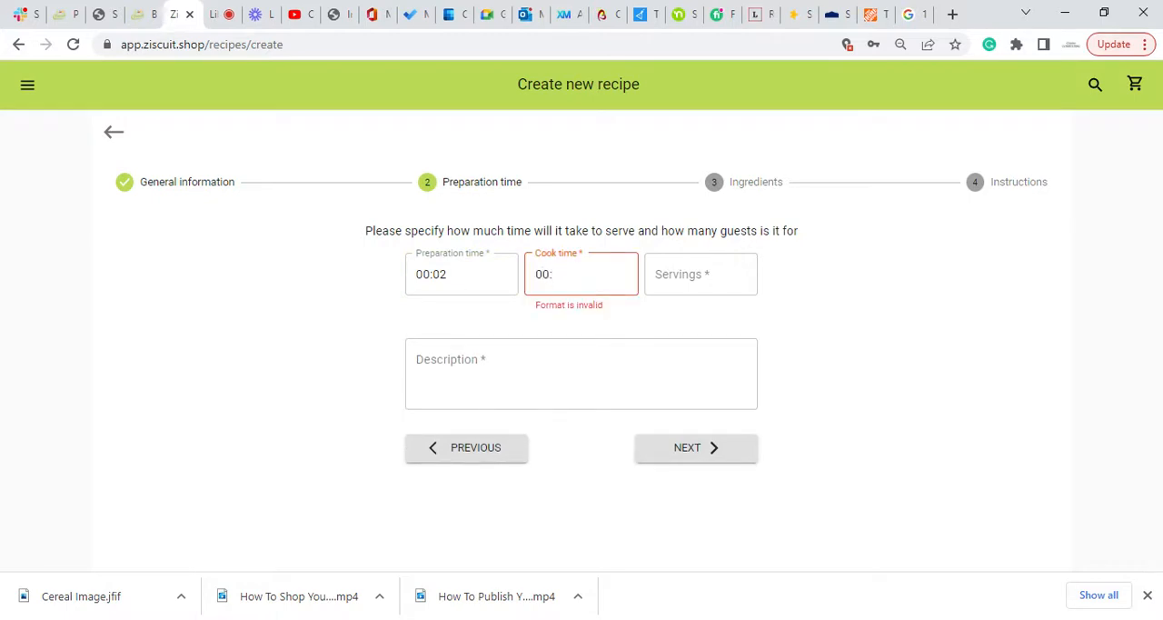
pyautogui.write('01')
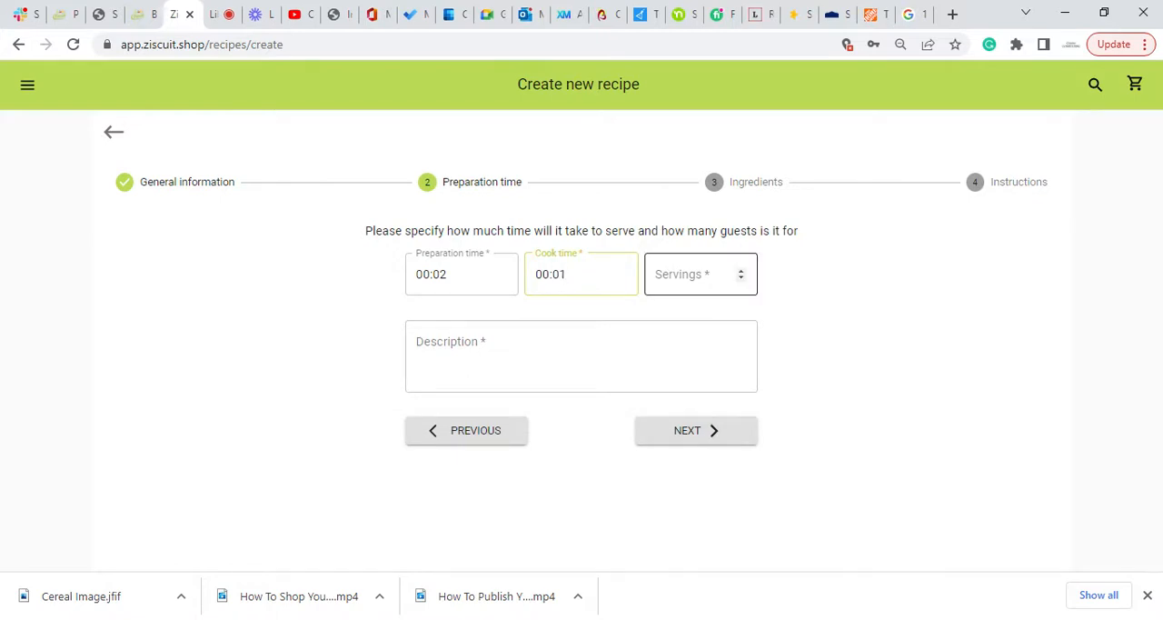
pyautogui.click(708, 273)
pyautogui.write('1')
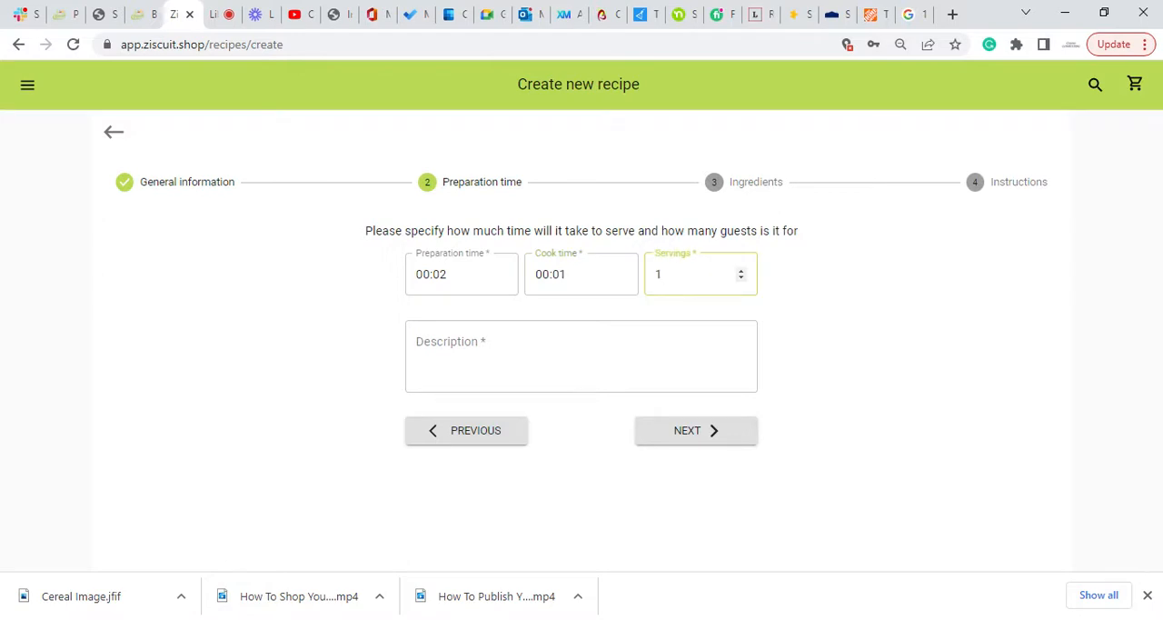
# Begin the recipe description with "I am preparing a bowl of tasty cereal because I like quick meals.".
pyautogui.click(694, 328)
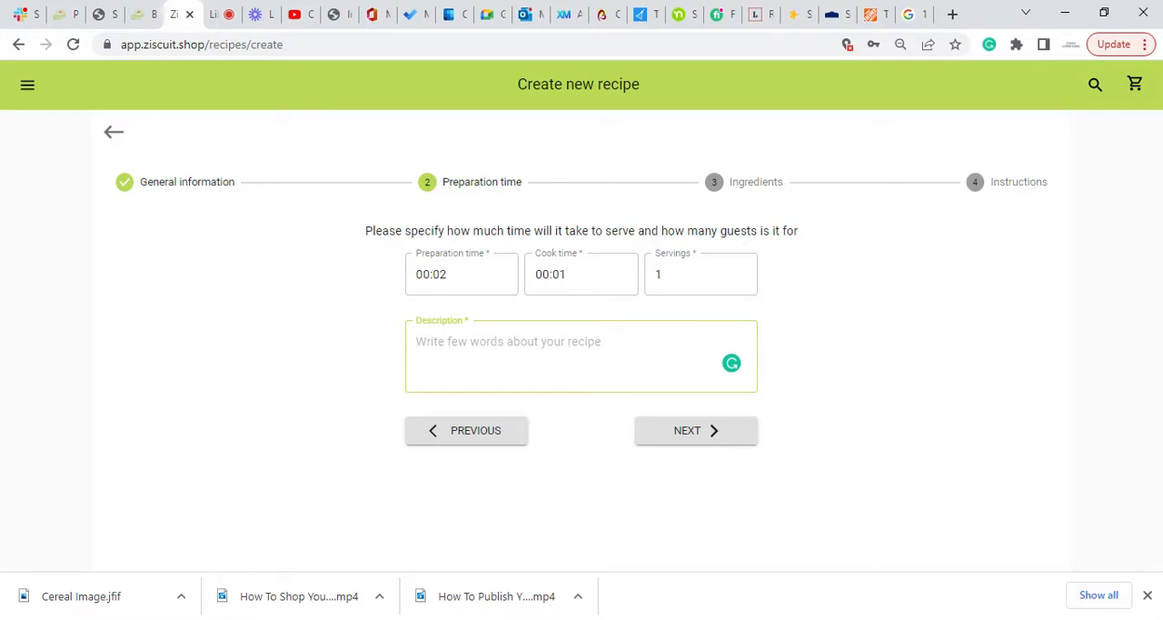
pyautogui.write('I am prep')
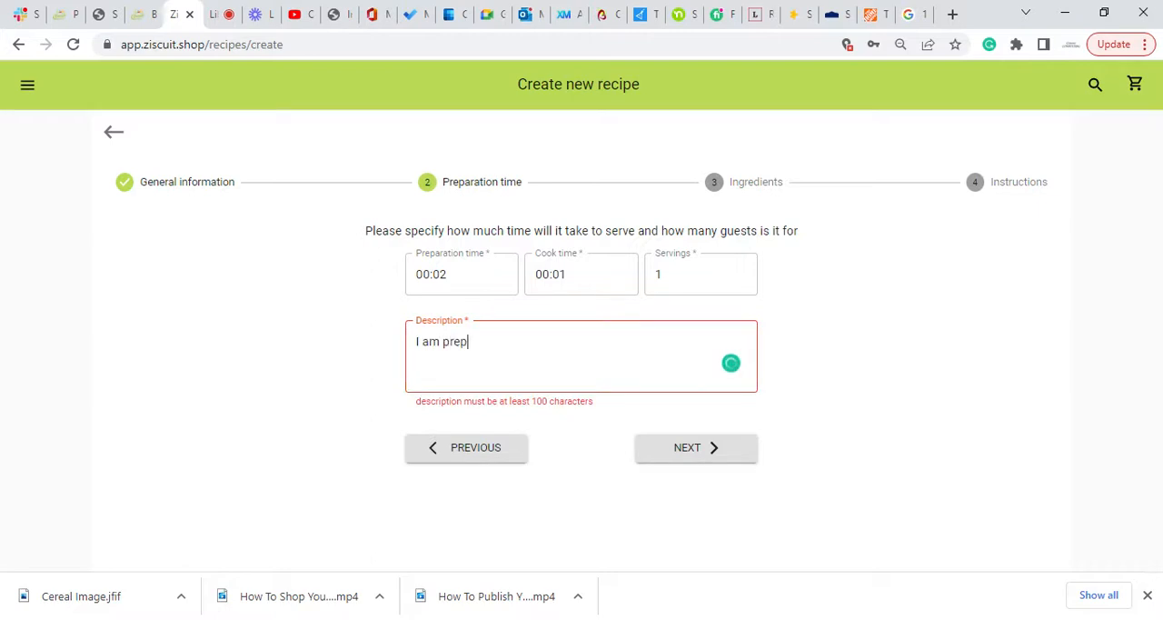
pyautogui.write('aring a bowl of ta')
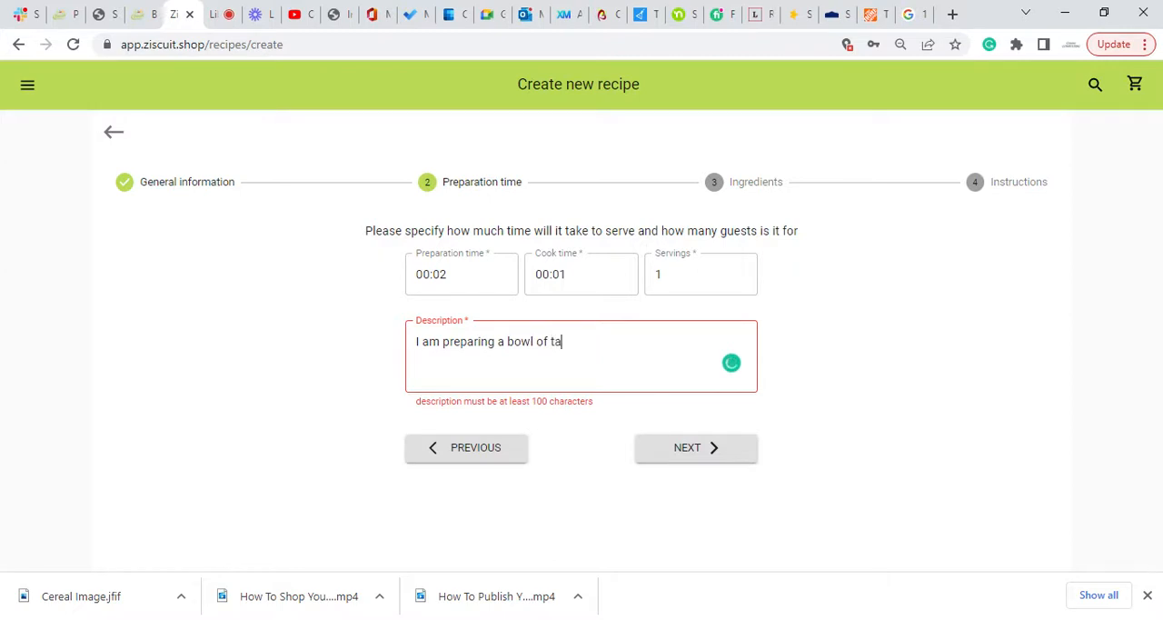
pyautogui.write('s')
pyautogui.write('ty cere')
pyautogui.write('al bec')
pyautogui.write('au')
pyautogui.write('I like q')
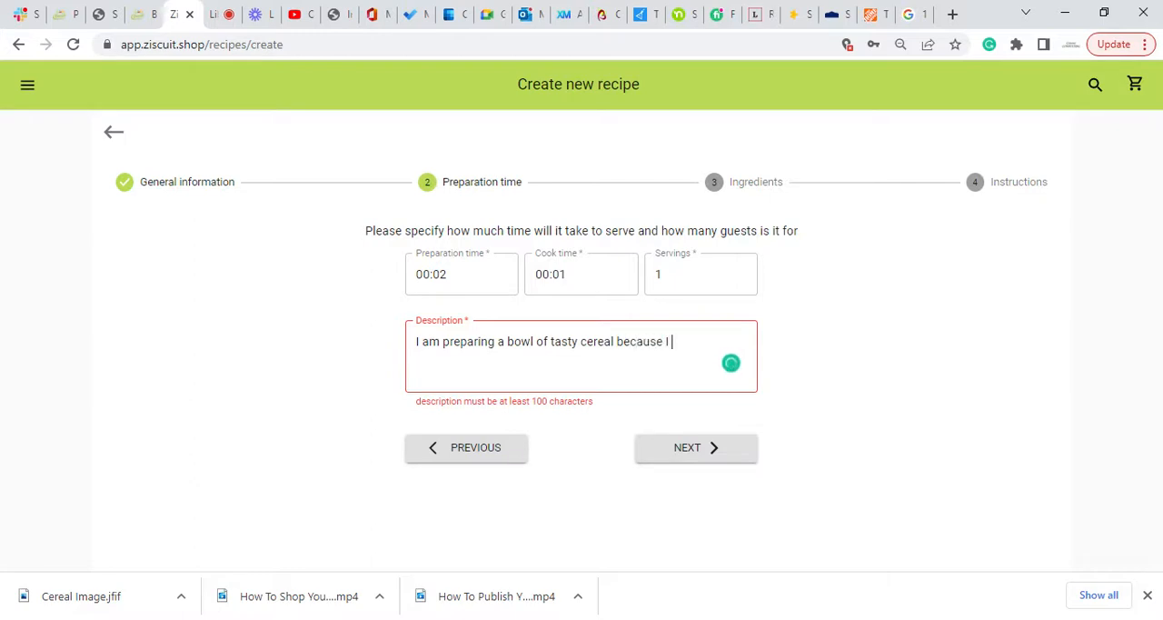
pyautogui.write('uick meals.  ')
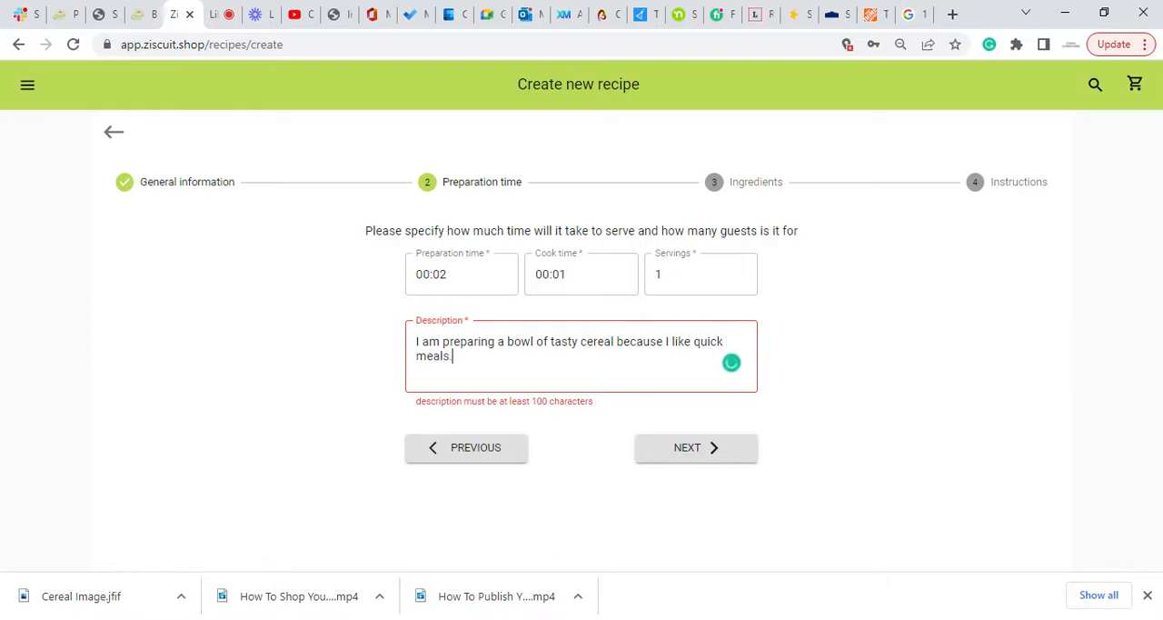
pyautogui.write('Today, I am ')
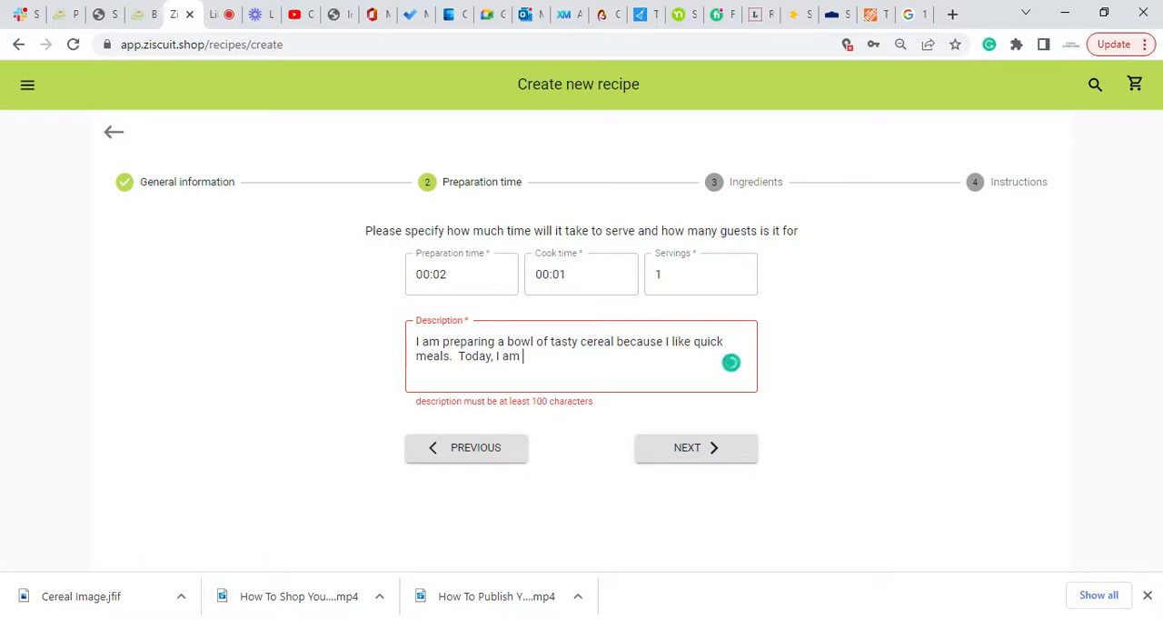
pyautogui.write('eating Cheer')
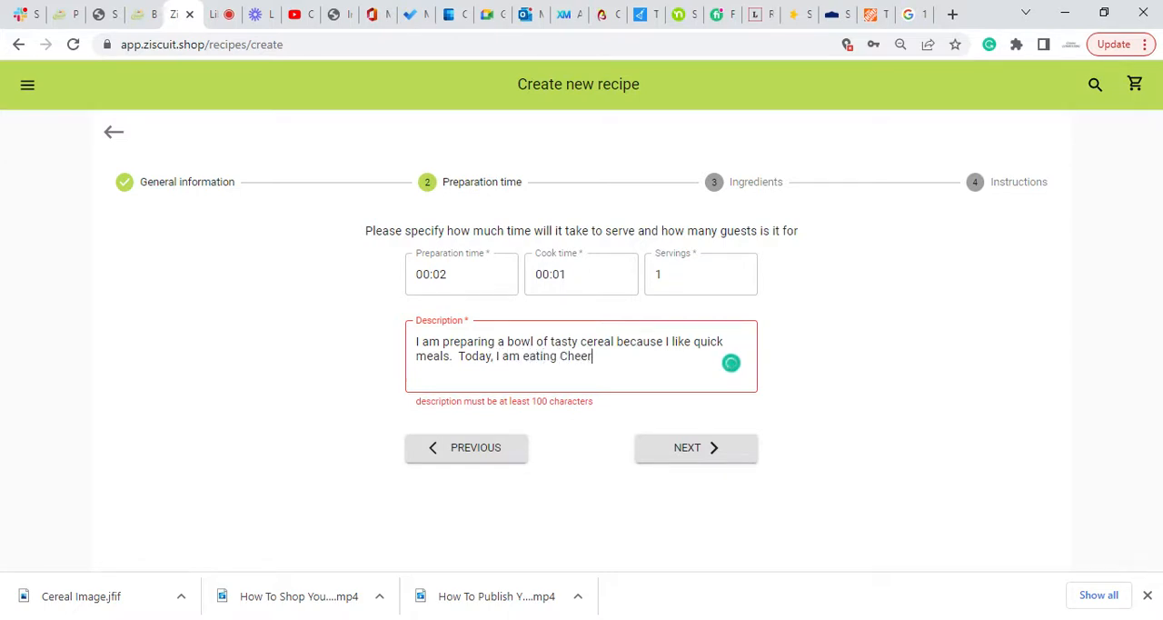
pyautogui.write('ios because Iam')
# Continue the recipe description with "Today, I am eating Cheerios because I want to be heart healthy.".
pyautogui.press('BackSpace')
pyautogui.press('BackSpace')
pyautogui.press('BackSpace')
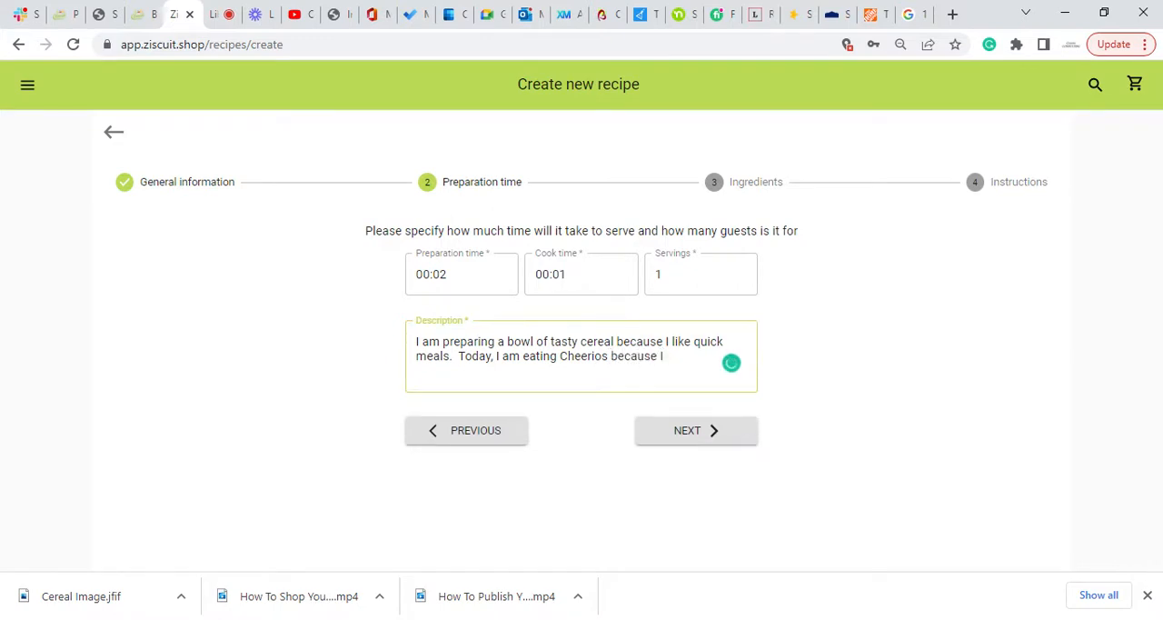
pyautogui.write('want to be ')
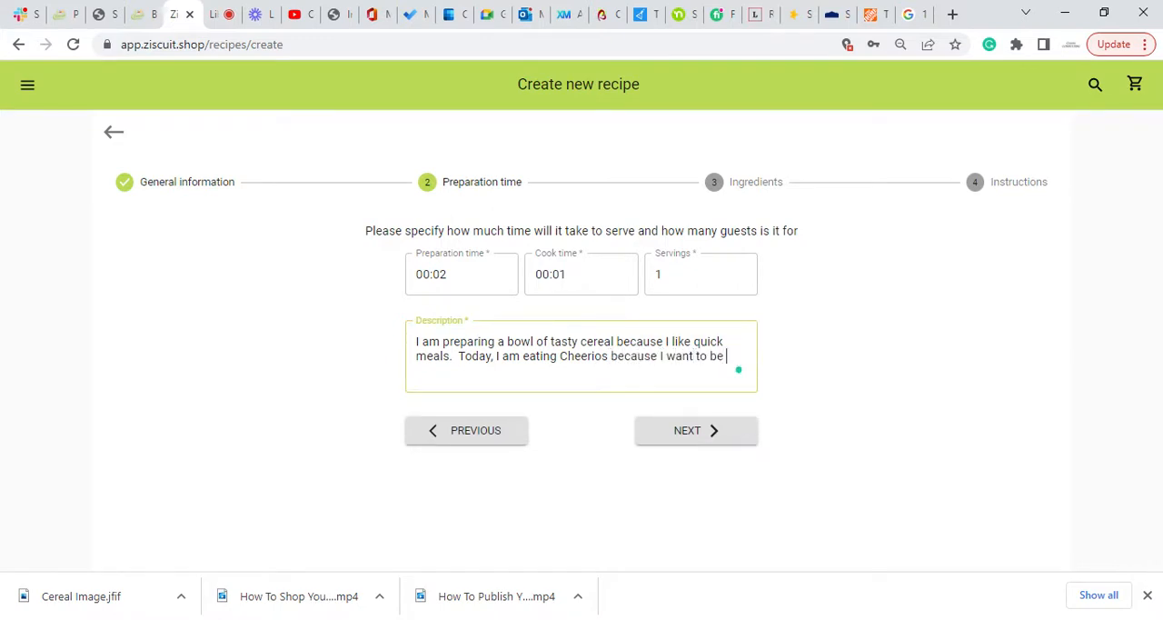
pyautogui.write('heart healthy.')
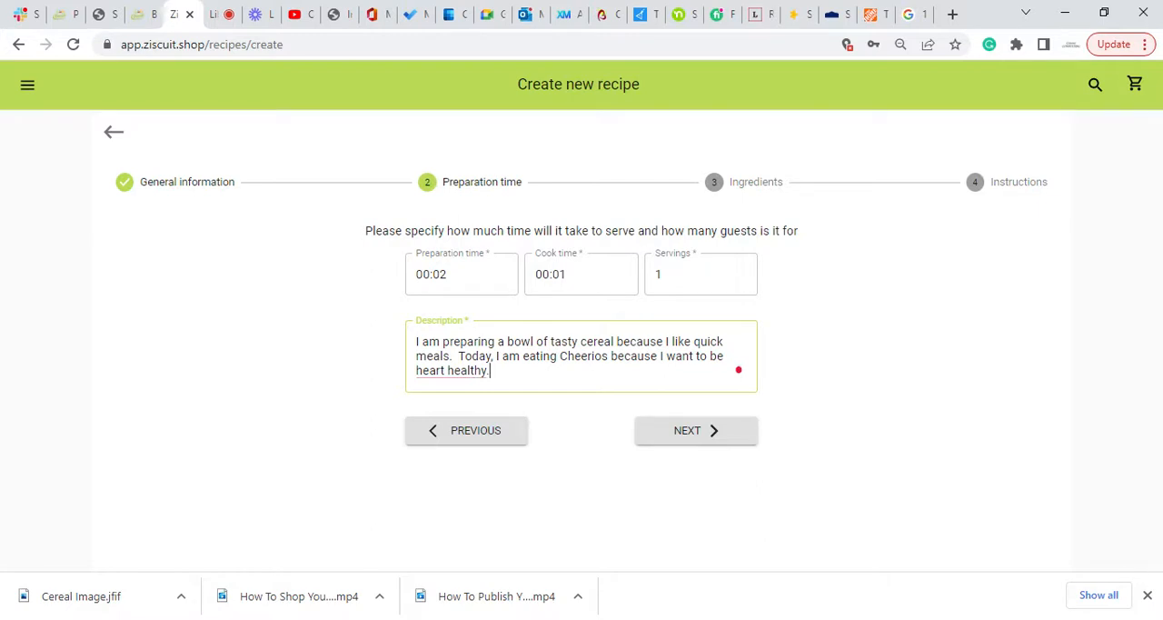
# Accept the suggested spelling "heart-healthy" in the description and proceed to the ingredients stage.
pyautogui.moveTo(459, 371)
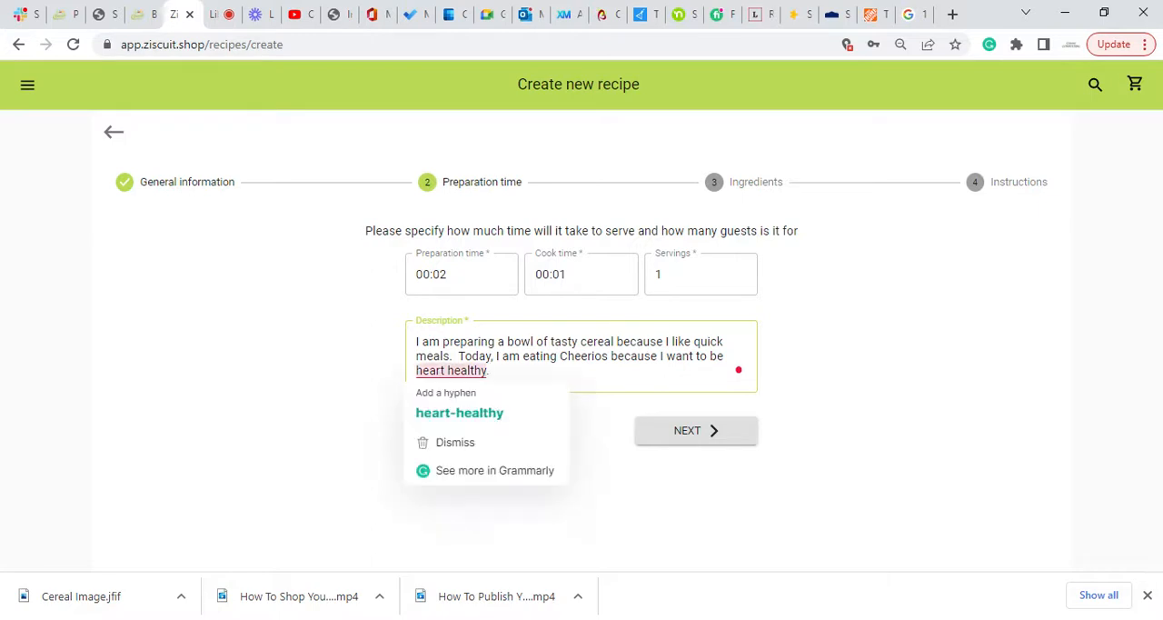
pyautogui.click(459, 413)
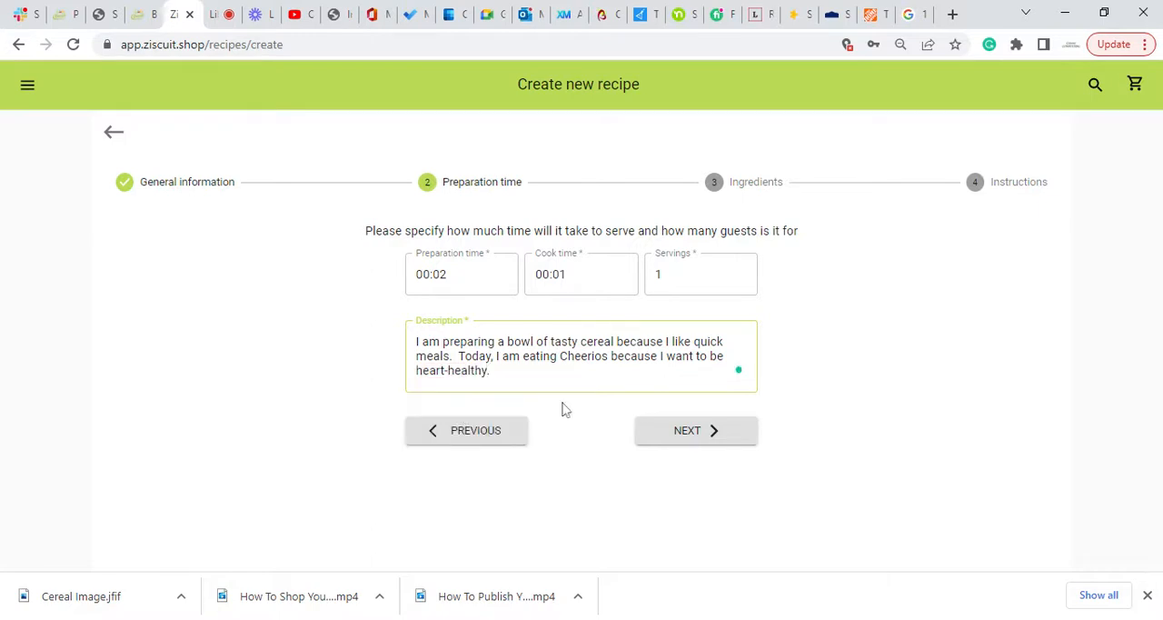
pyautogui.click(664, 441)
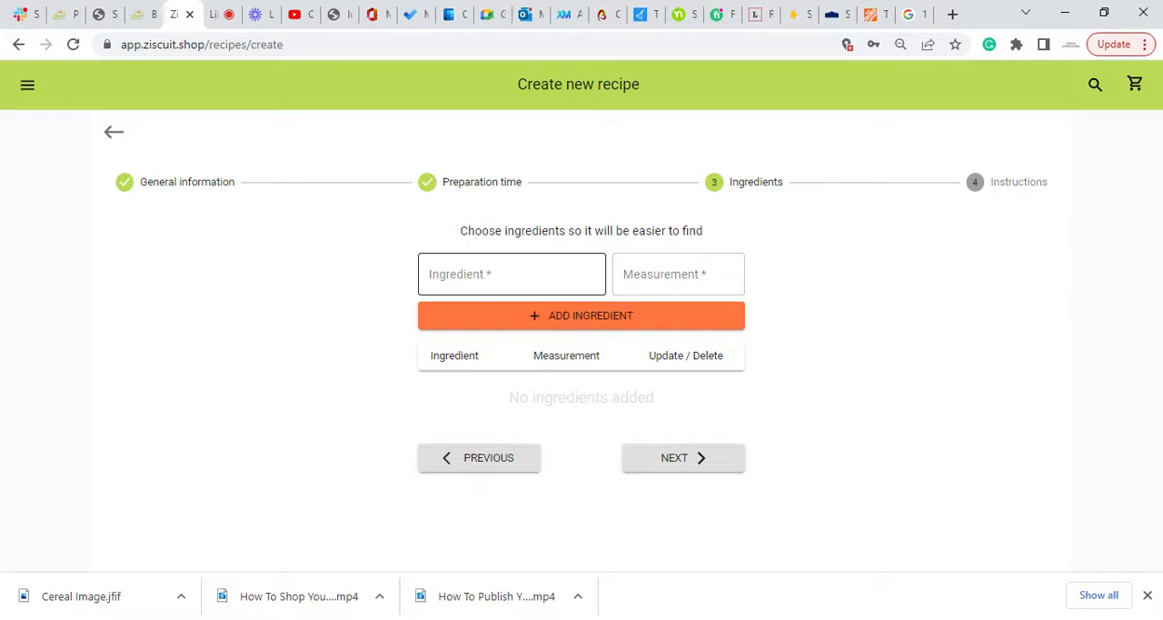
# Add the ingredient milk from the Dairy & Eggs, Milk category with a measurement of 16 oz.
pyautogui.click(512, 274)
pyautogui.write('milk')
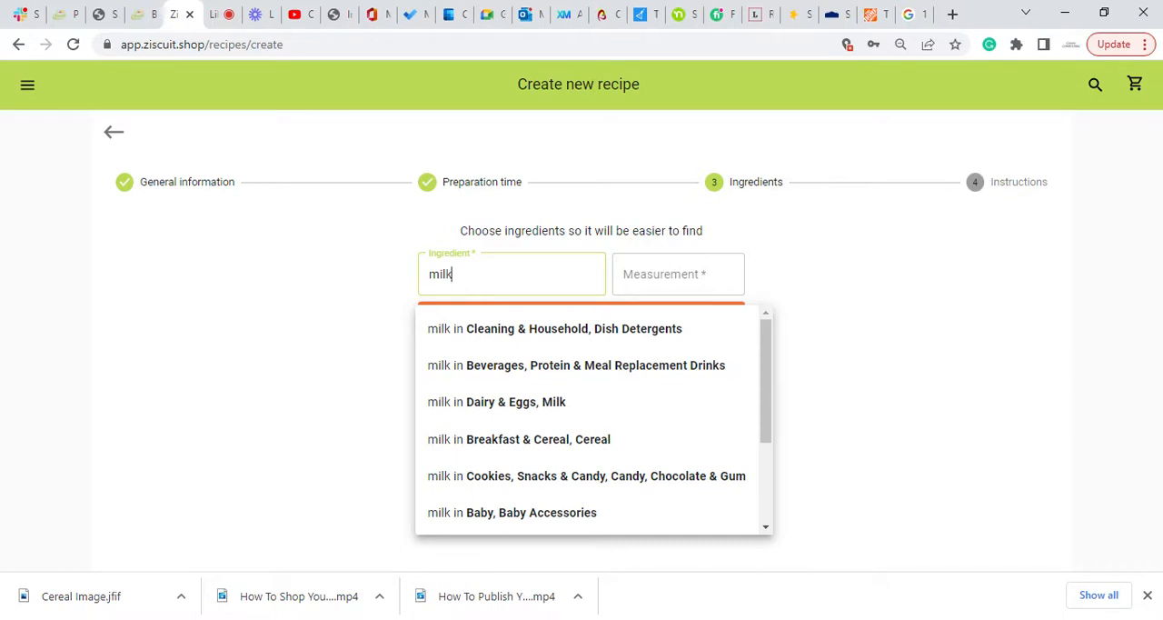
pyautogui.click(514, 409)
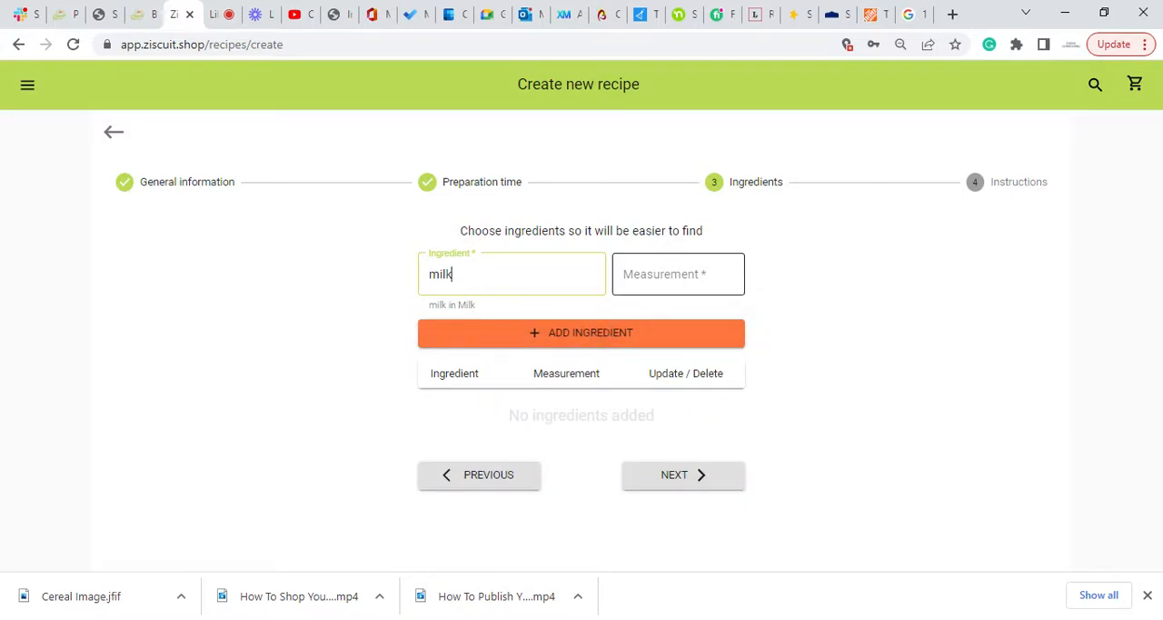
pyautogui.click(663, 275)
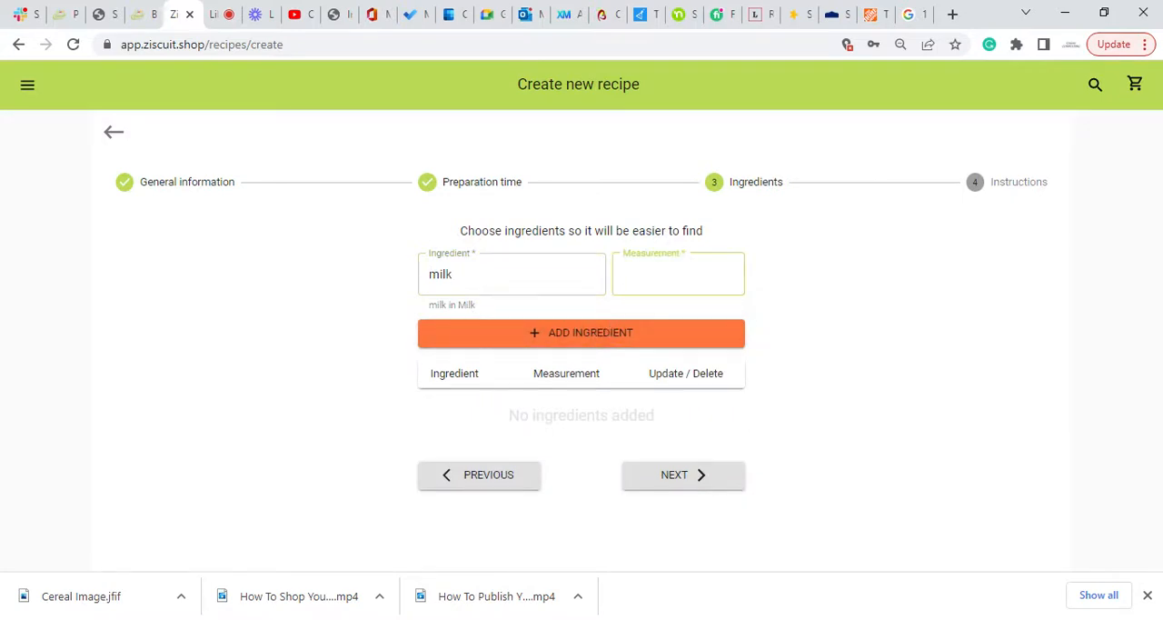
pyautogui.write('16 oz')
pyautogui.click(584, 342)
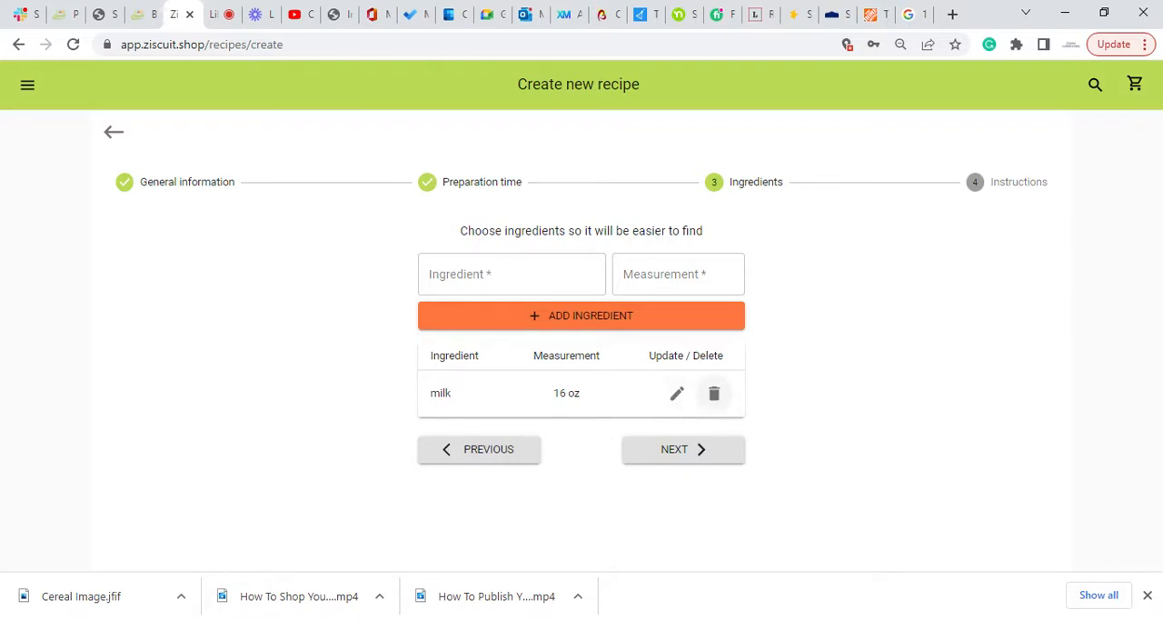
# Add the ingredient cereal from the Breakfast & Cereal, Hot Cereal & Pancake Mixes category with a measurement of 8 oz.
pyautogui.click(511, 275)
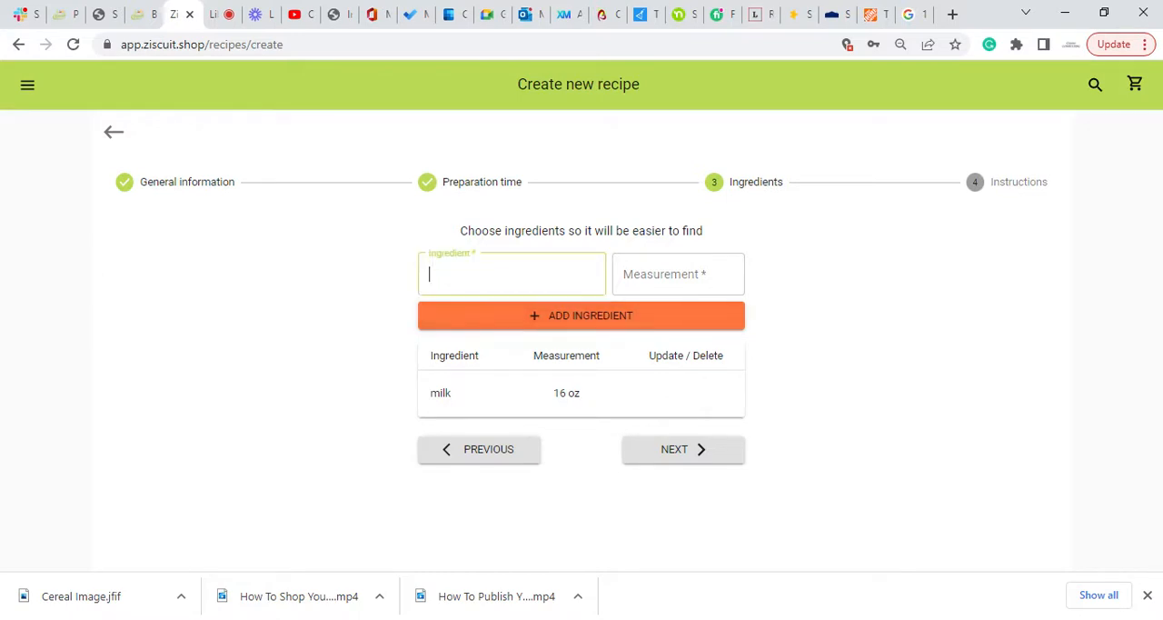
pyautogui.write('cereal')
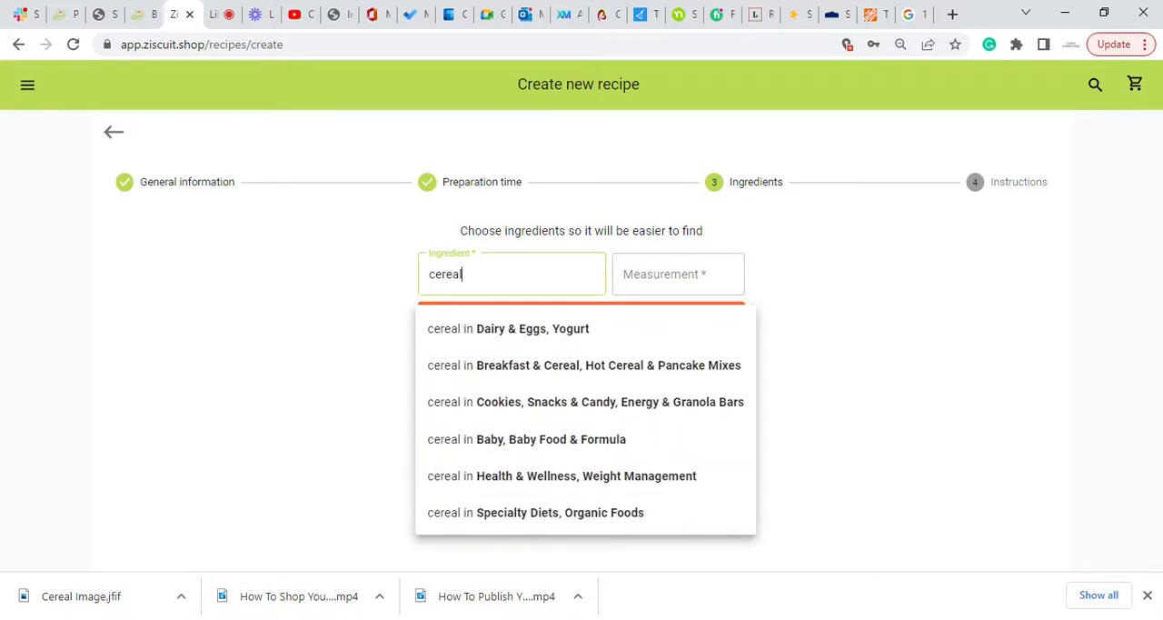
pyautogui.click(545, 372)
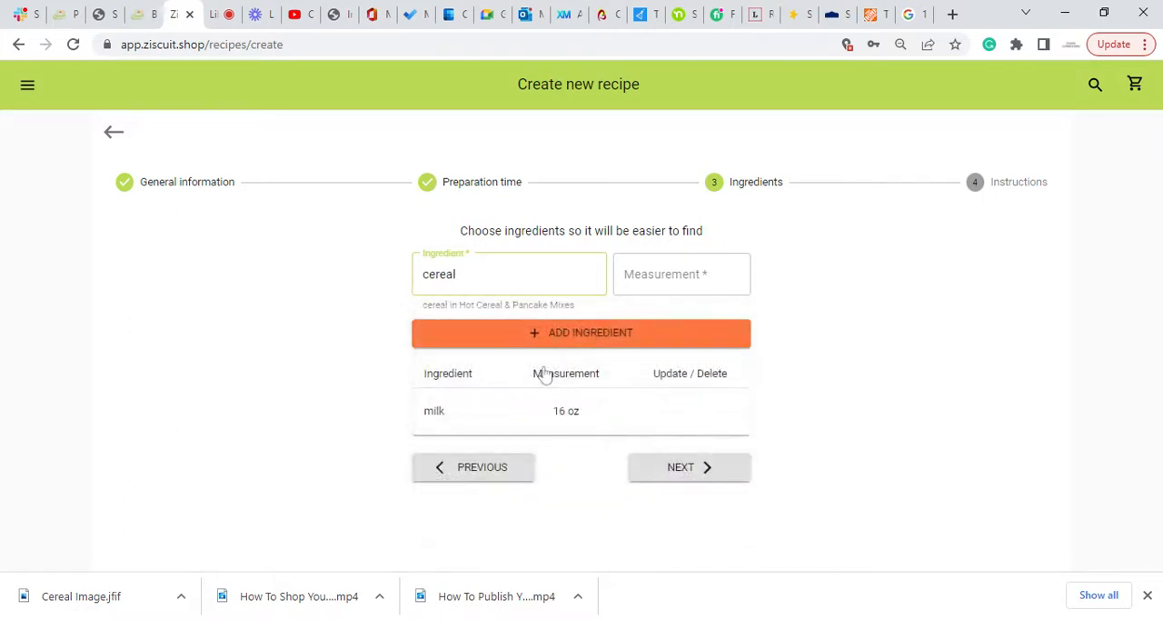
pyautogui.click(627, 277)
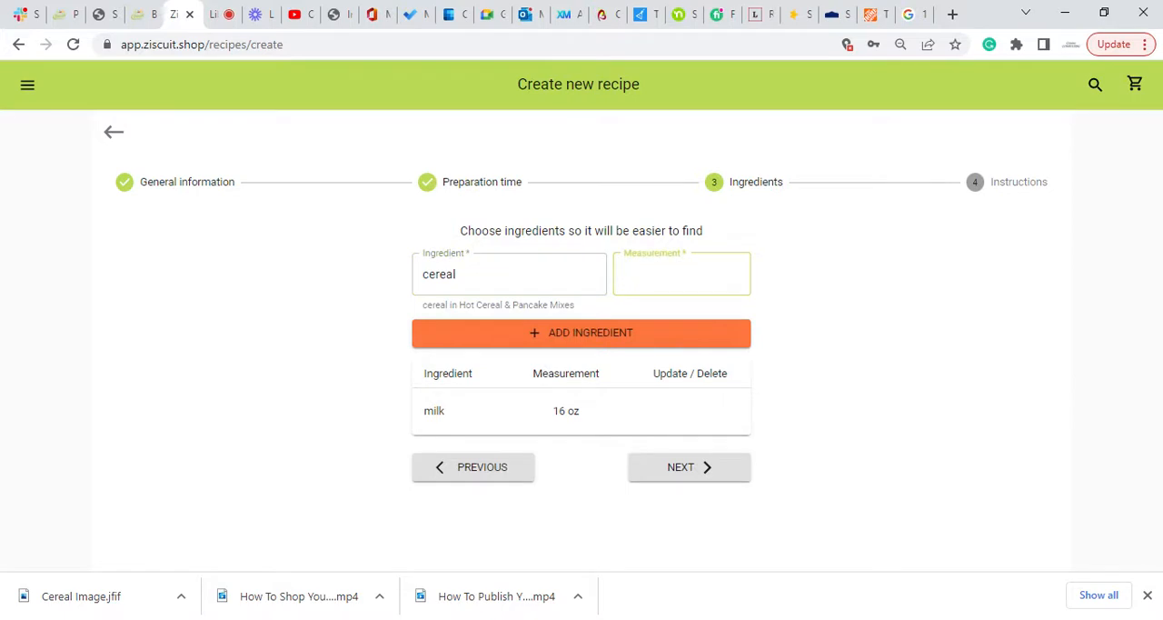
pyautogui.write('8 oz')
pyautogui.click(626, 337)
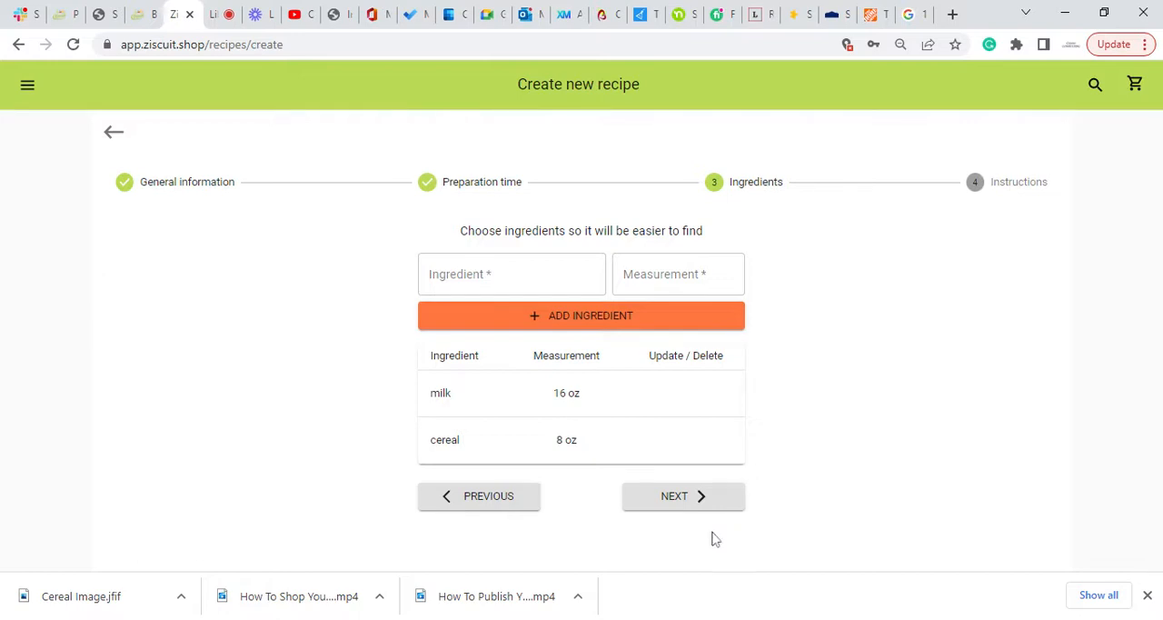
# Proceed to the instructions stage and add "Find a bowl" as the first instruction.
pyautogui.click(674, 508)
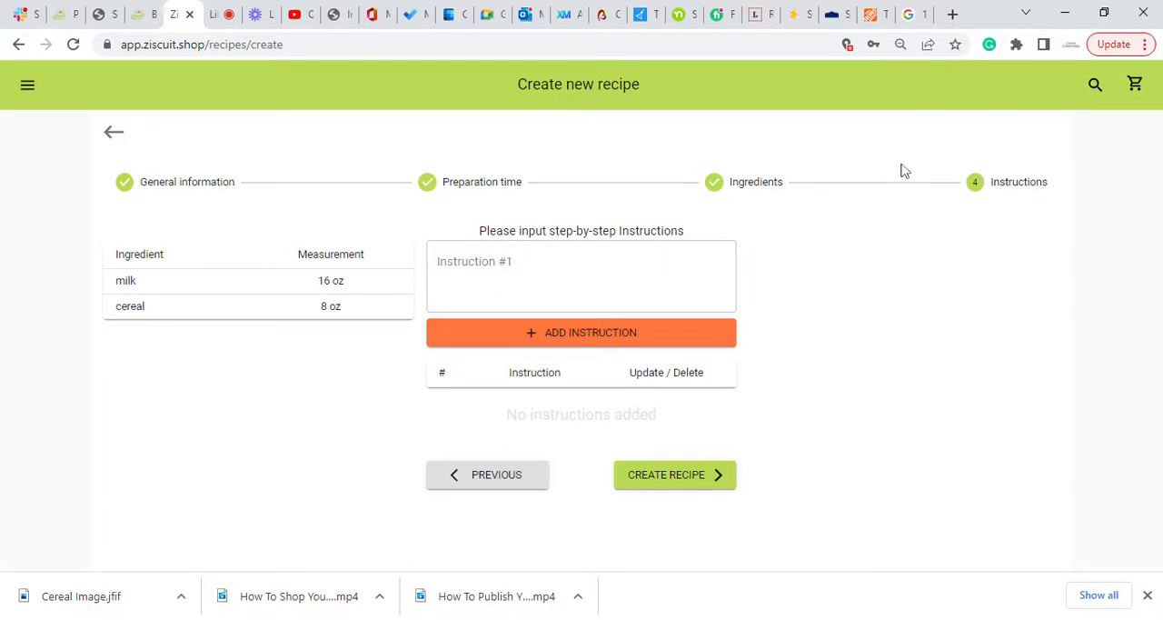
pyautogui.click(570, 277)
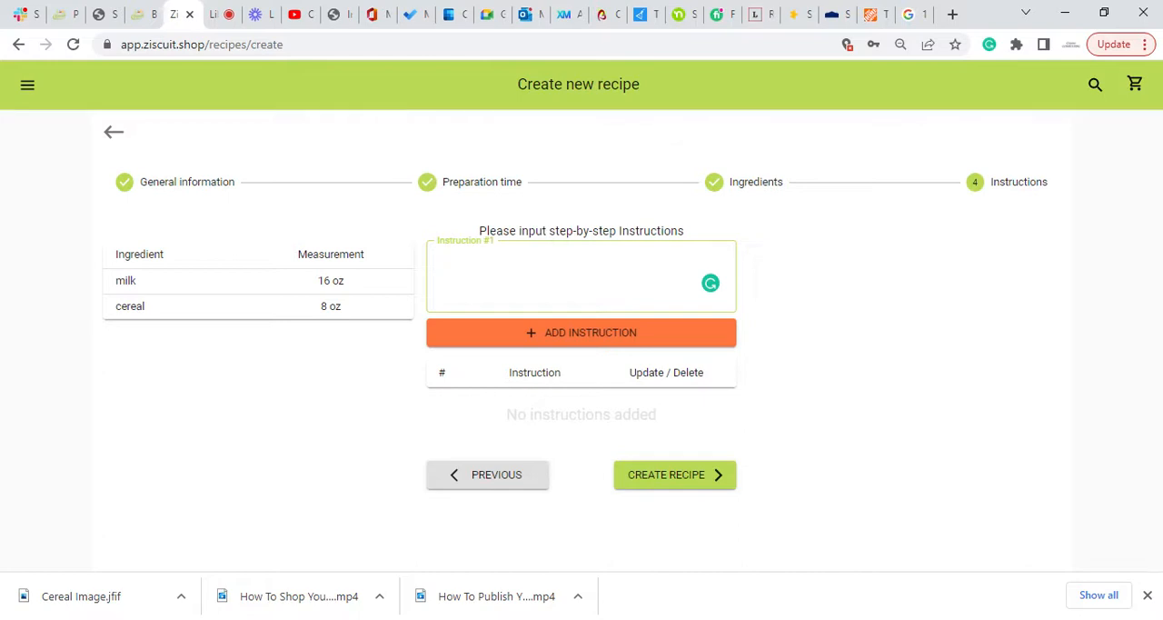
pyautogui.write('Find a bowl')
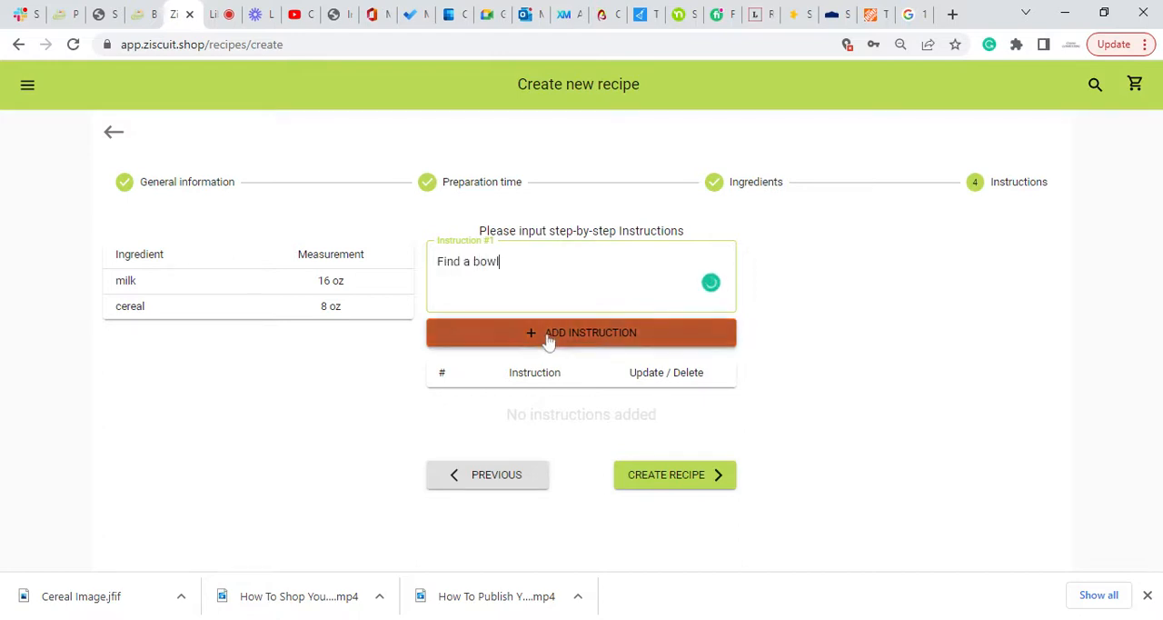
pyautogui.click(548, 336)
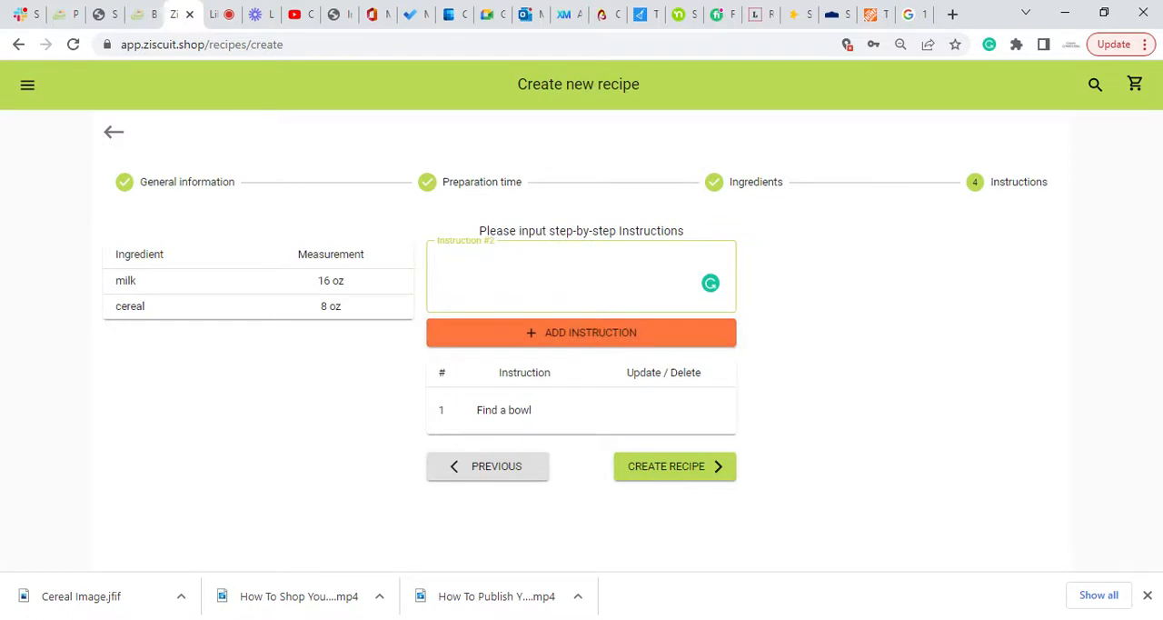
# Add "Find a spoon" as the second instruction of the recipe.
pyautogui.write('F')
pyautogui.press('BackSpace')
pyautogui.write('Fina')
pyautogui.press('BackSpace')
pyautogui.press('BackSpace')
pyautogui.write('d a spoon')
pyautogui.click(555, 330)
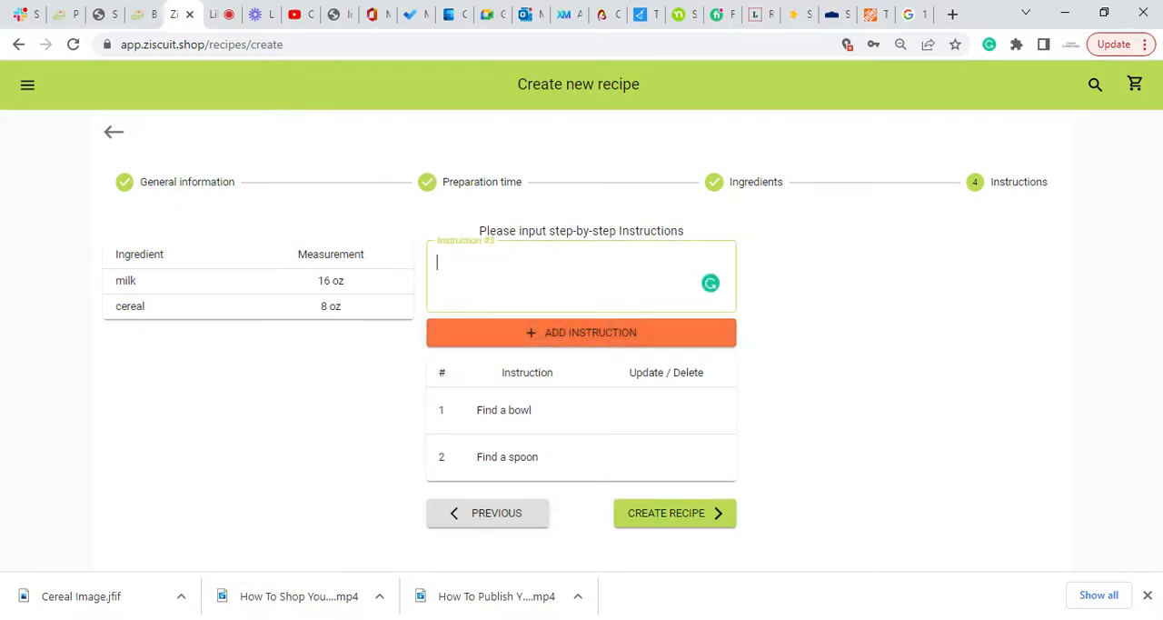
# Add "Pour cereal in bowl" as the third instruction of the recipe.
pyautogui.write('Pour cereal in bowl')
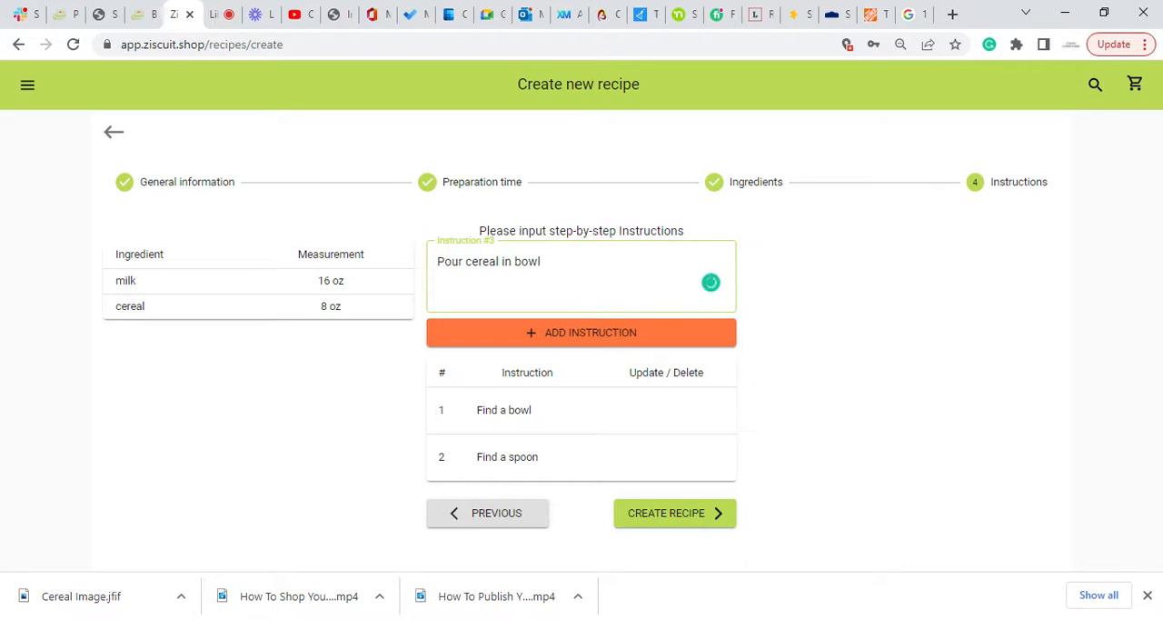
pyautogui.click(563, 333)
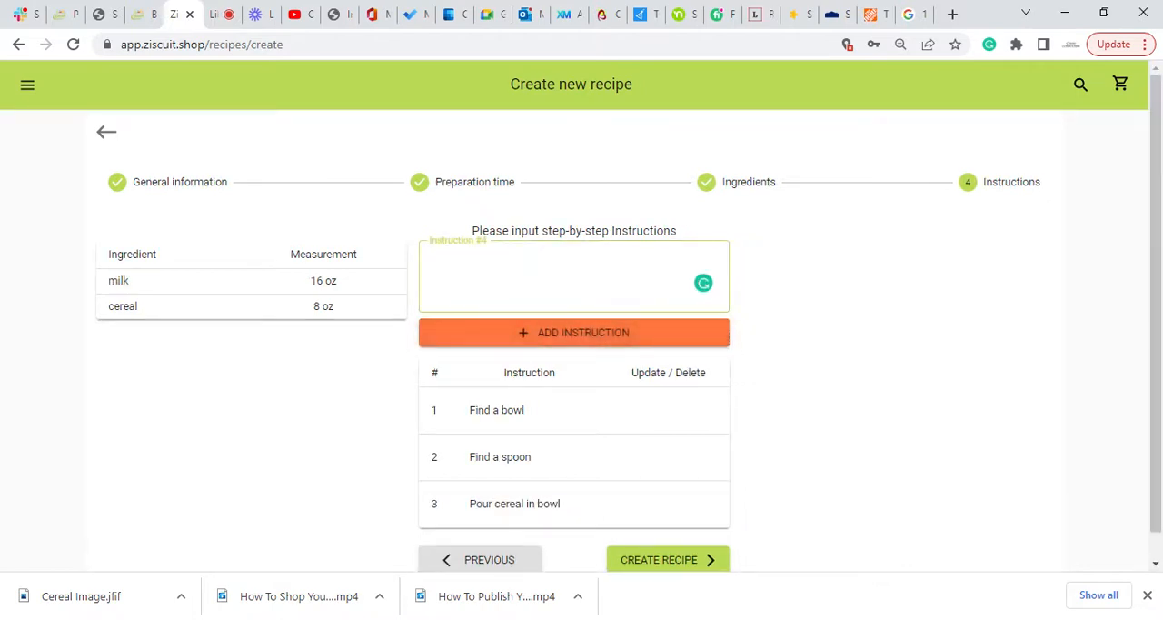
# Add "Add milk" and "Enjoy" as the fourth and fifth instructions.
pyautogui.write('Add milk')
pyautogui.click(545, 331)
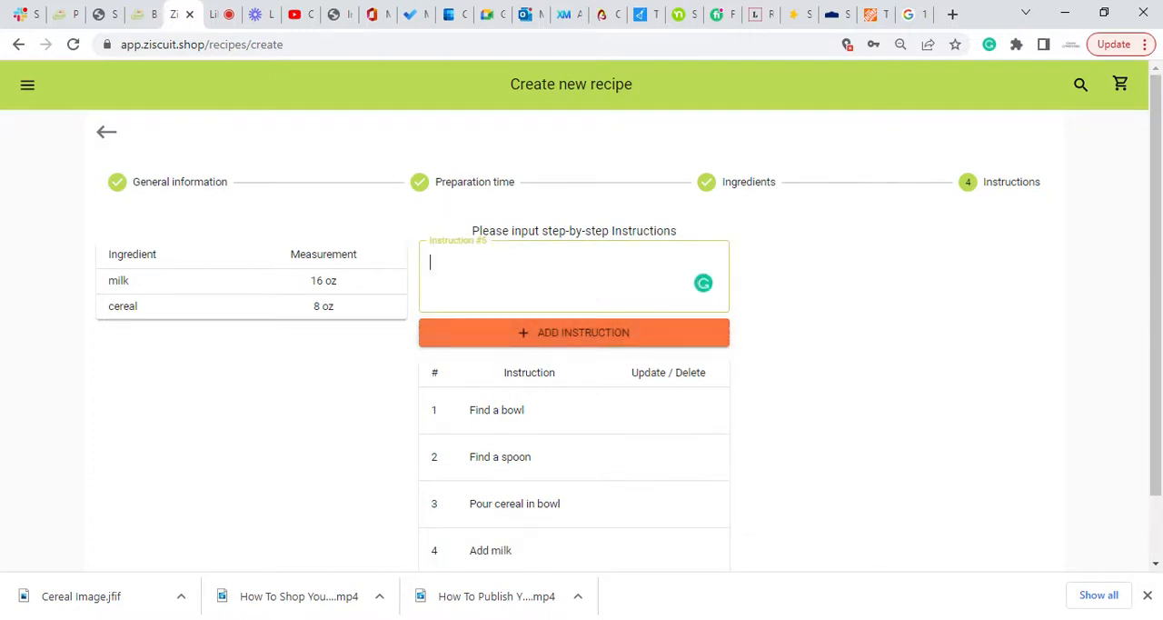
pyautogui.write('Enjoy')
pyautogui.click(593, 340)
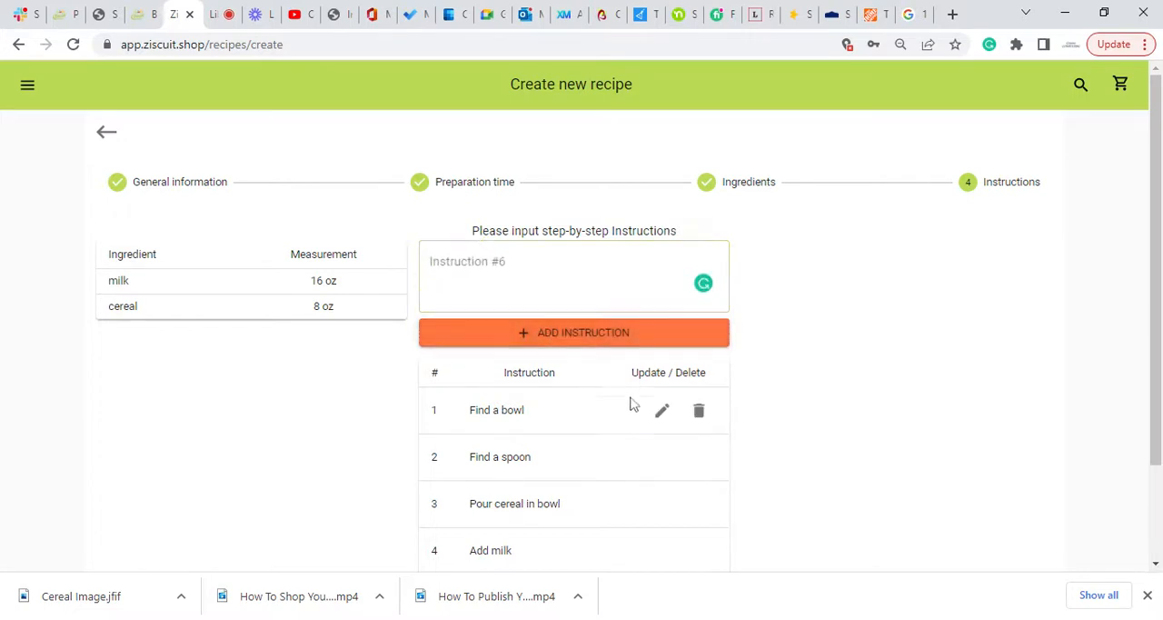
# Create the recipe with the listed instructions and review its page down to the reviews section.
pyautogui.scroll(-2, 629, 402)
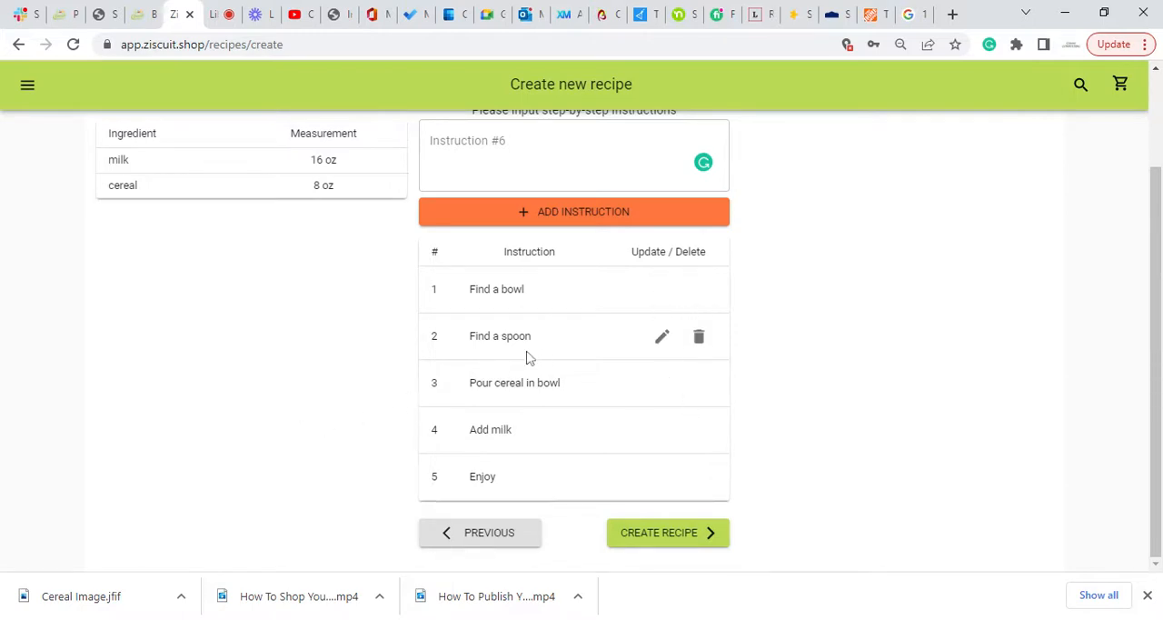
pyautogui.scroll(1, 525, 355)
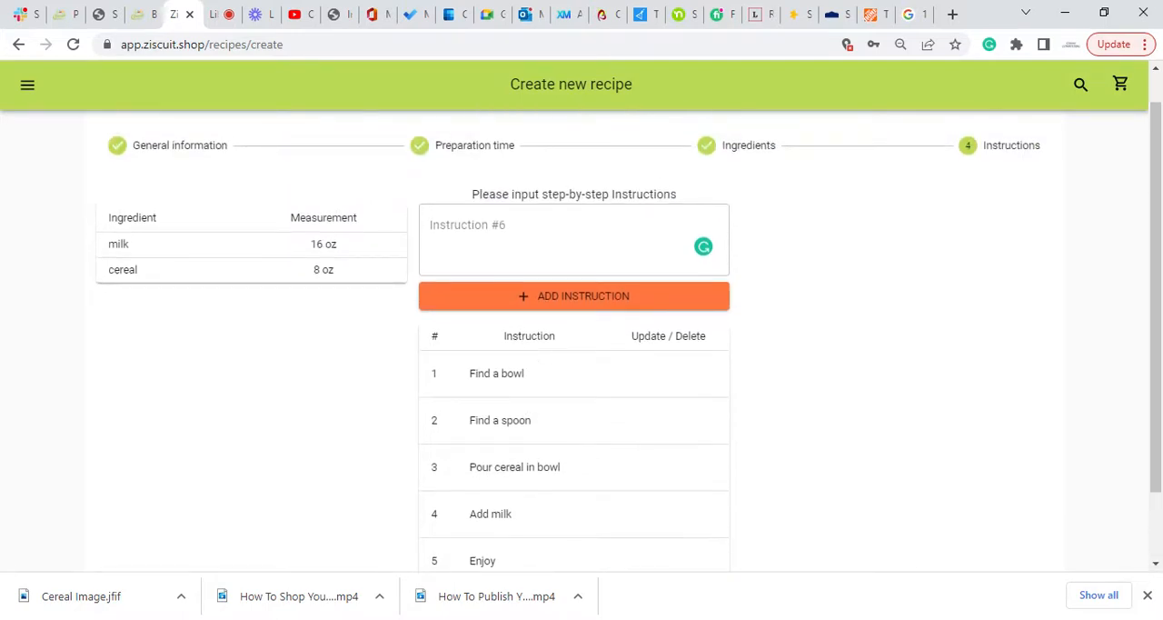
pyautogui.scroll(-1, 527, 356)
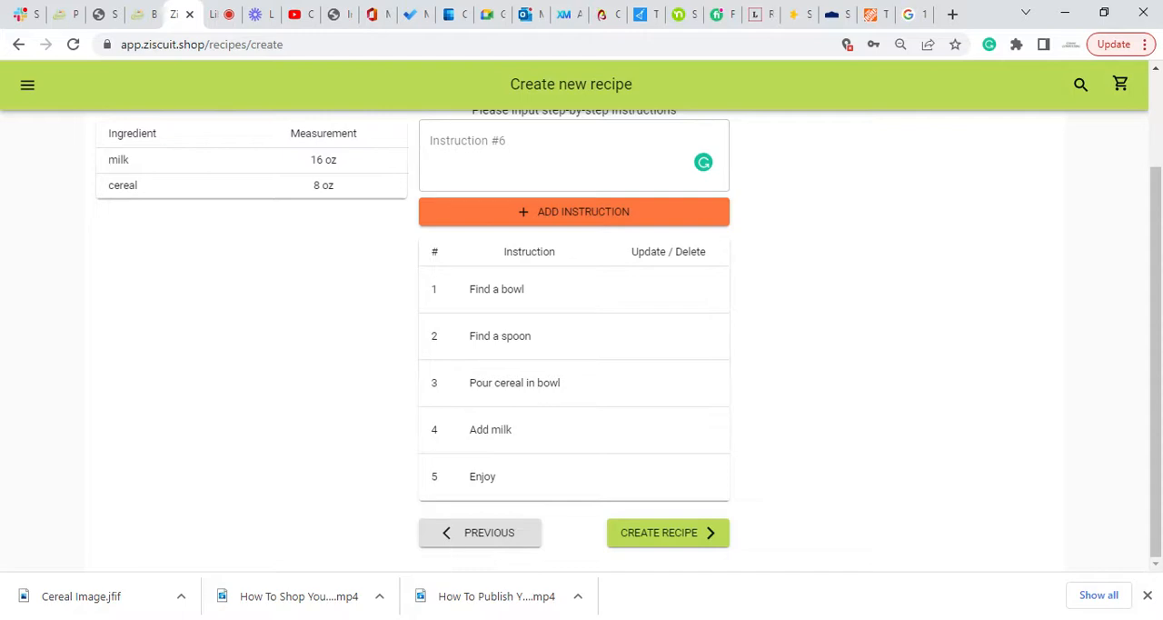
pyautogui.click(656, 539)
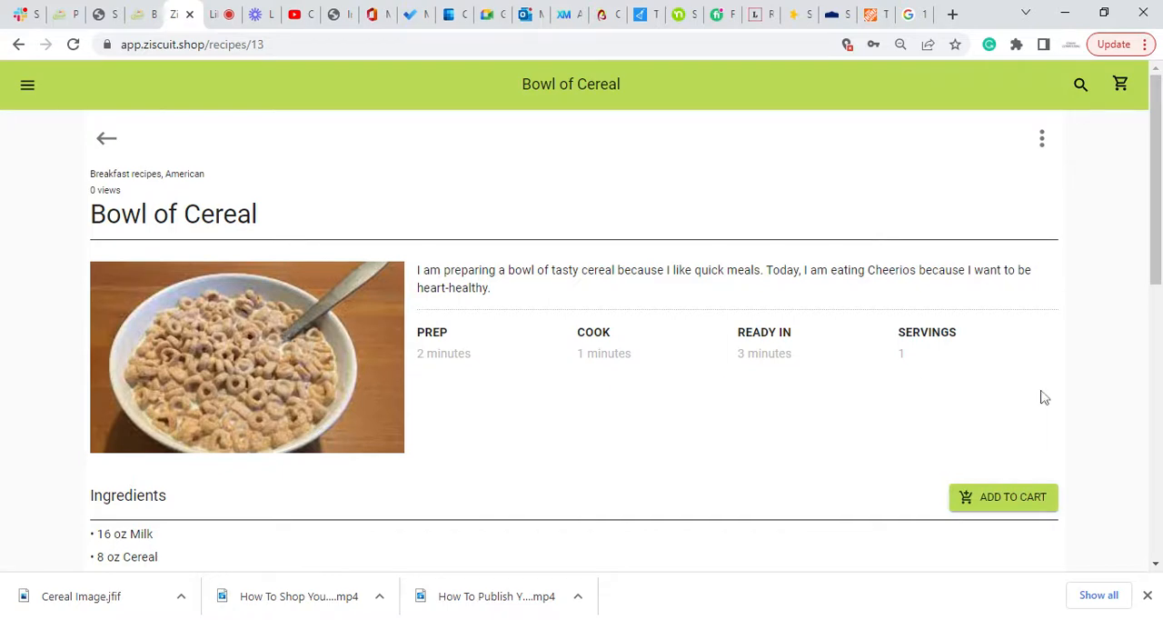
pyautogui.scroll(-4, 1042, 397)
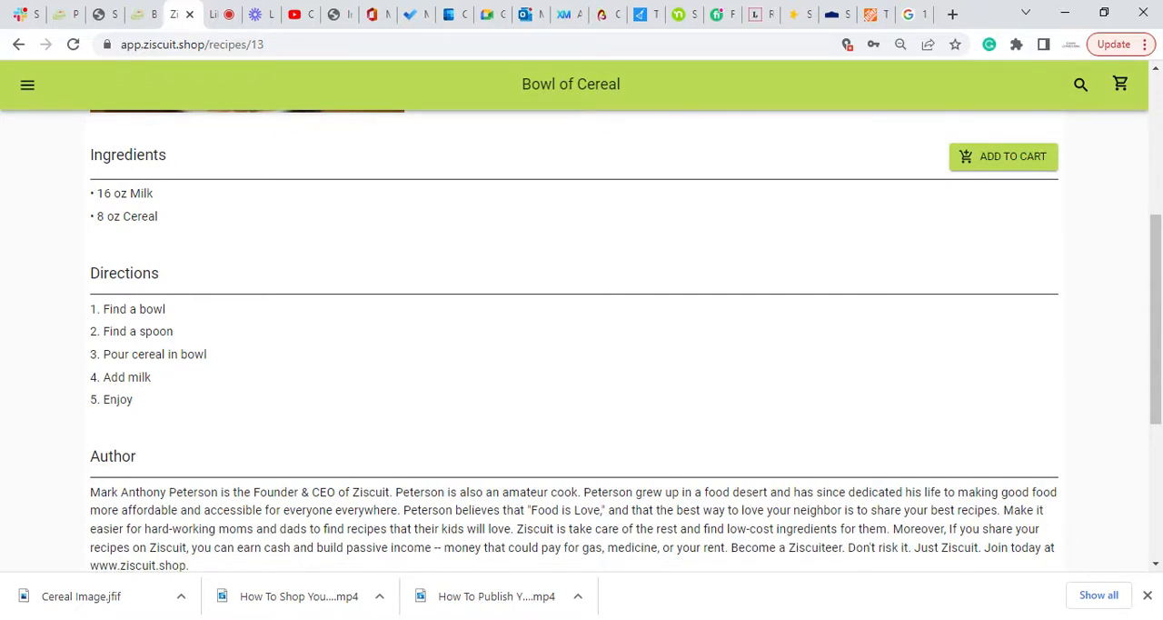
pyautogui.scroll(-3, 581, 340)
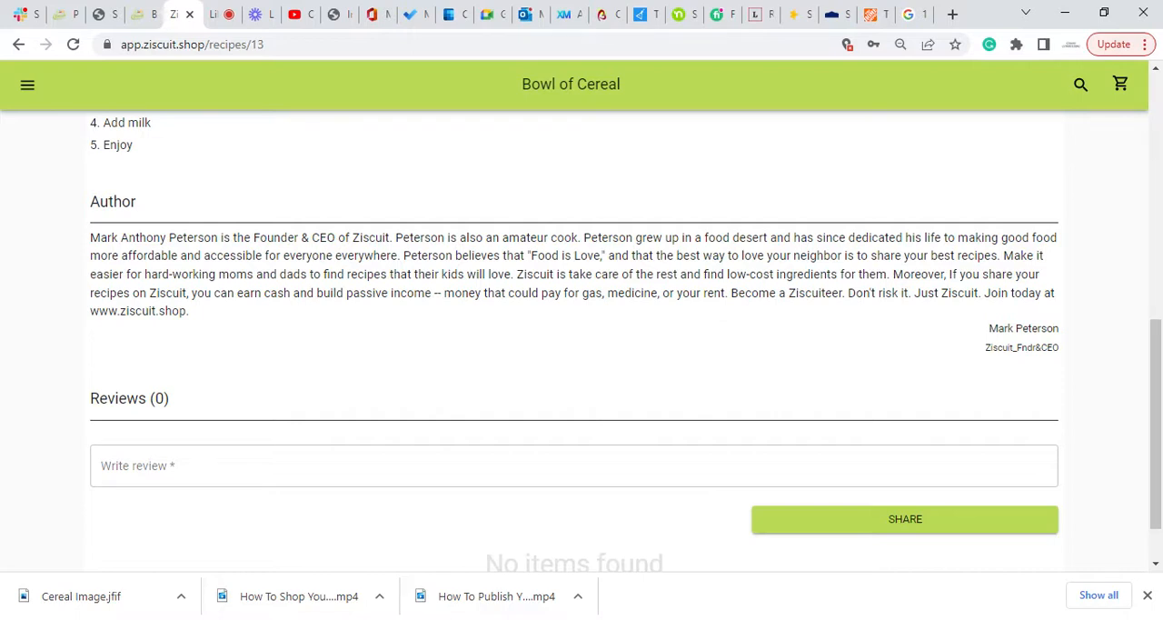
pyautogui.scroll(-1, 306, 332)
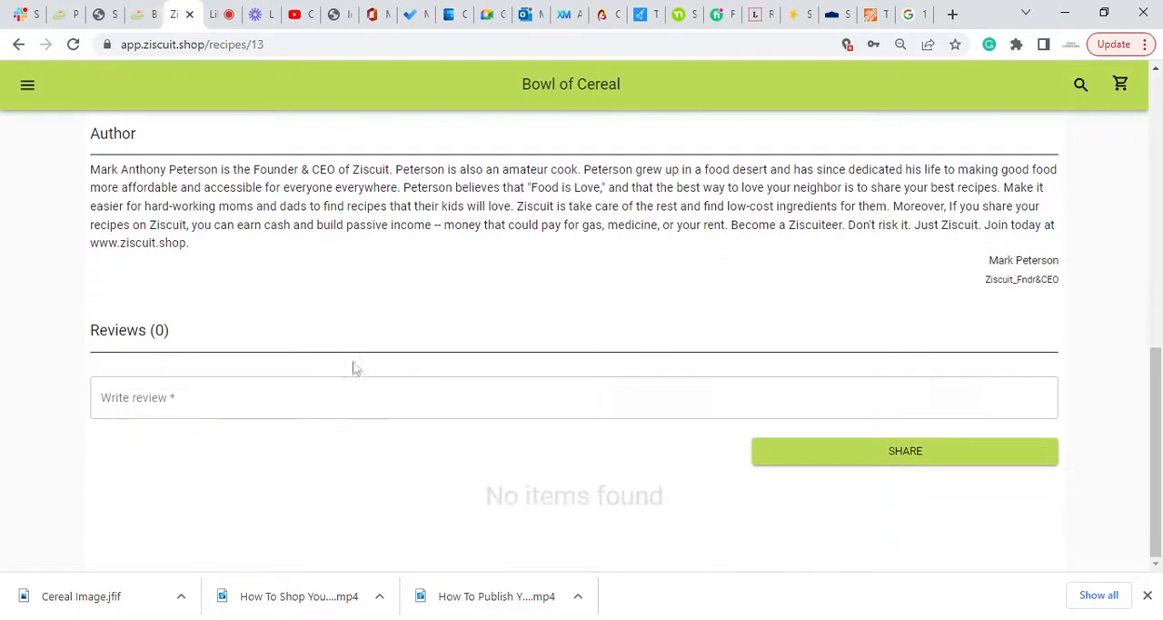